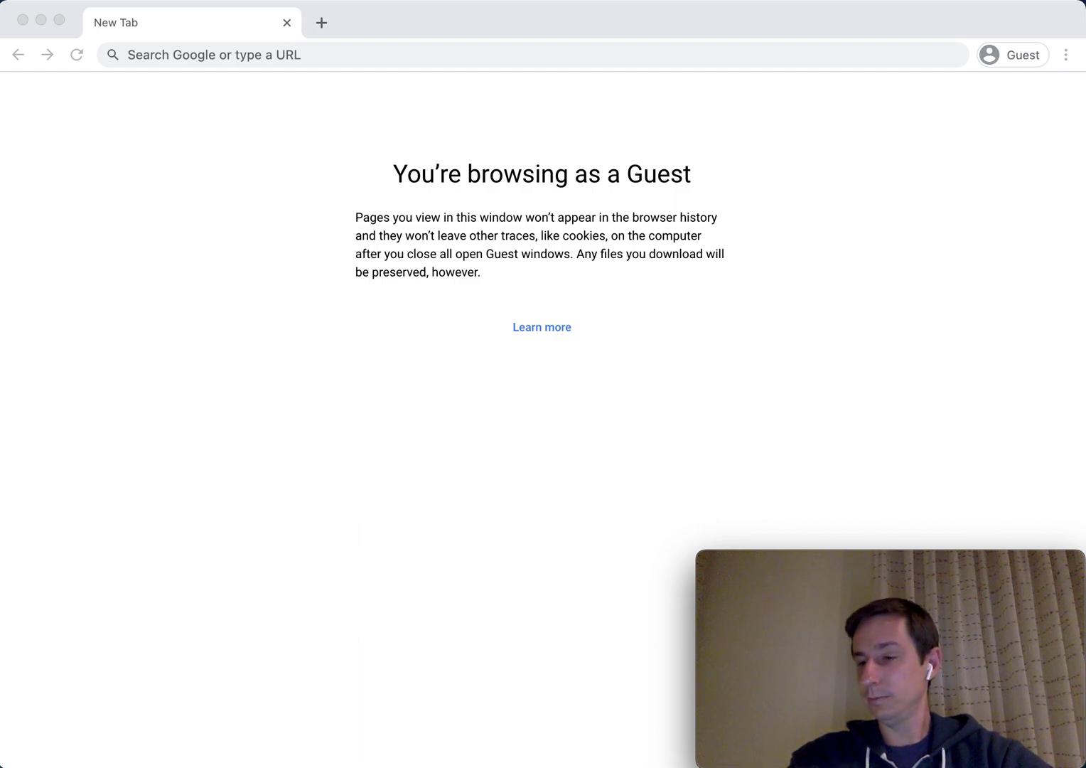
Load the memo.cash site in the browser.
click(257, 57)
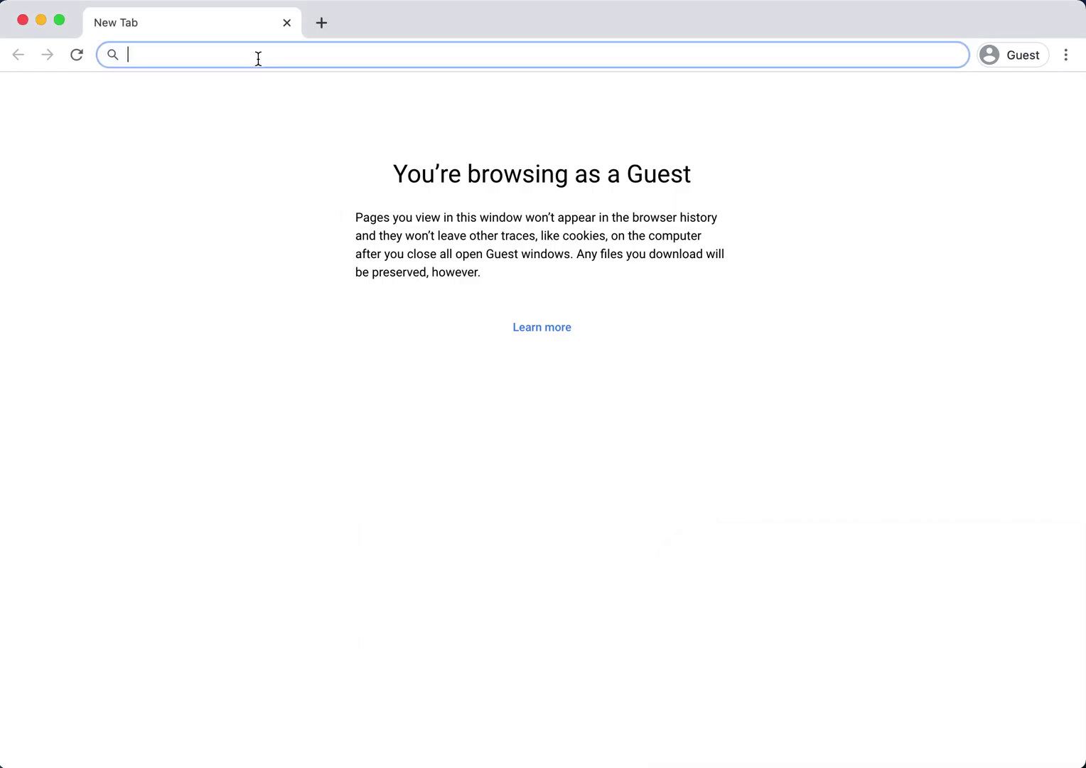
text(memo.cash)
key(Return)
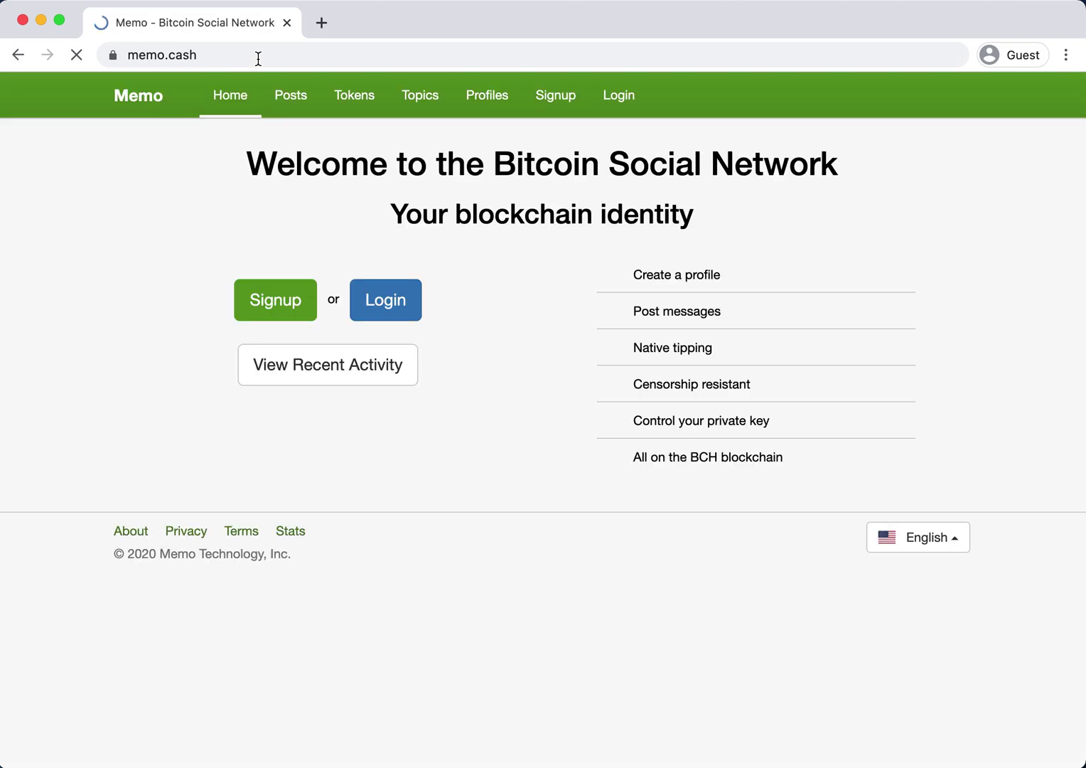
Sign up for a new Memo account with a username and pasted password, accepting the terms of service.
click(290, 313)
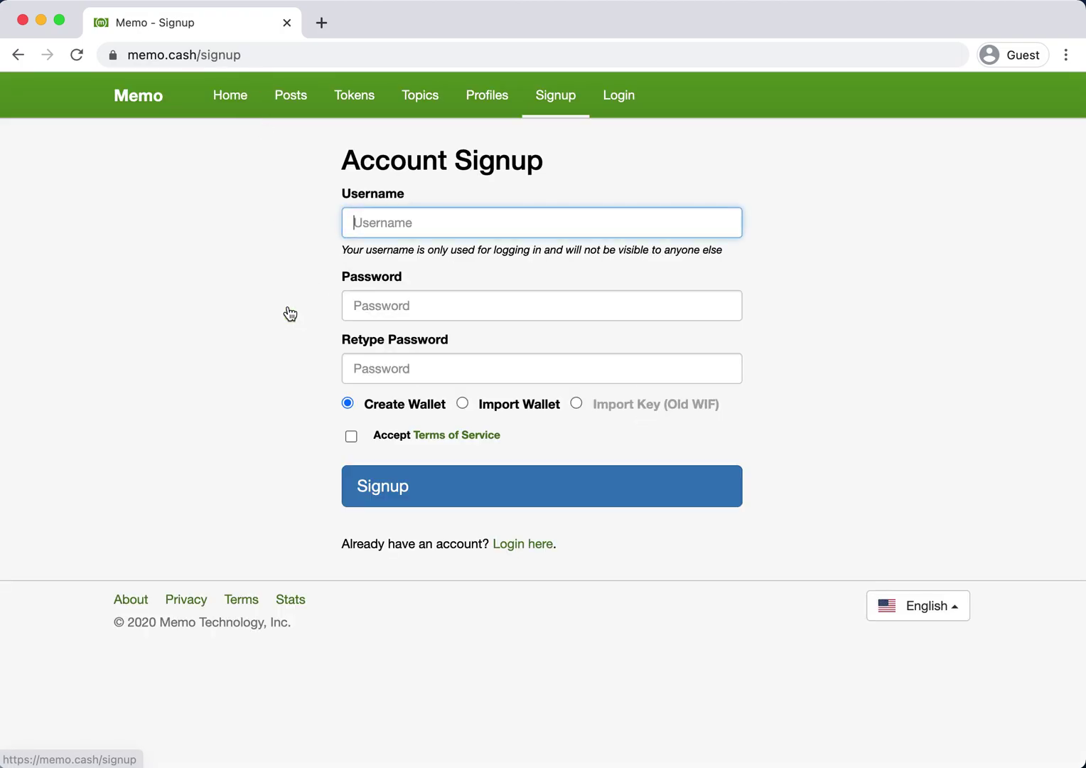
text(movie)
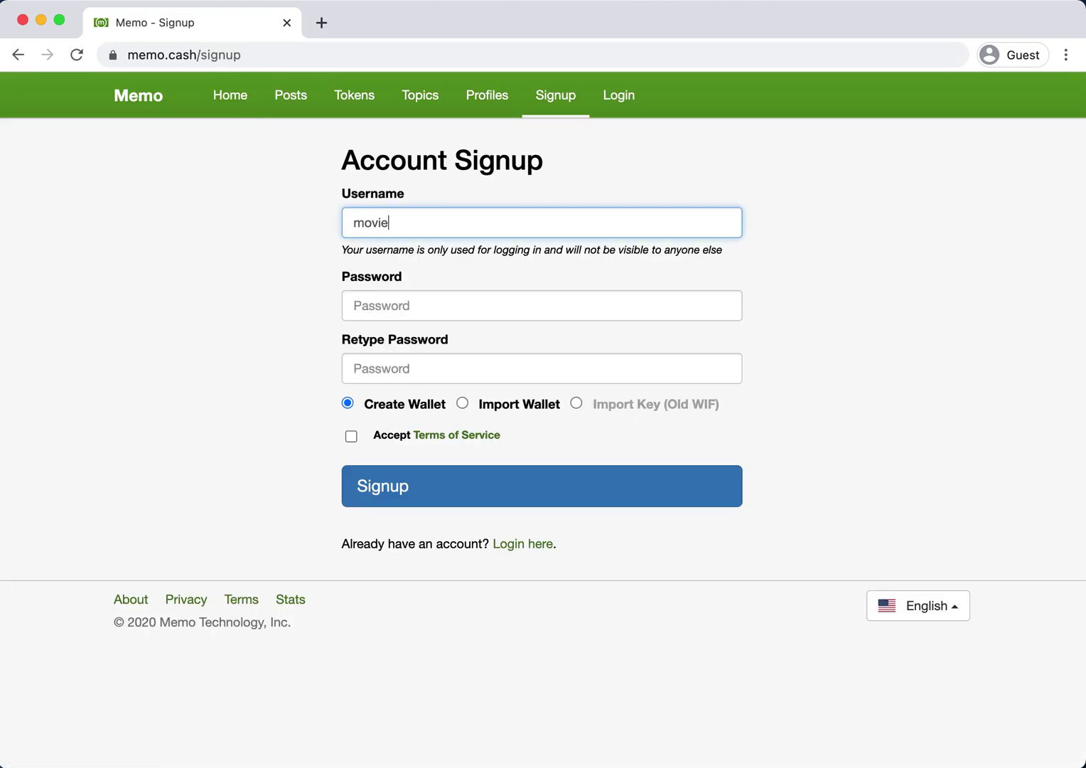
text(2103b)
key(Tab)
key(super+v)
key(Tab)
key(super+v)
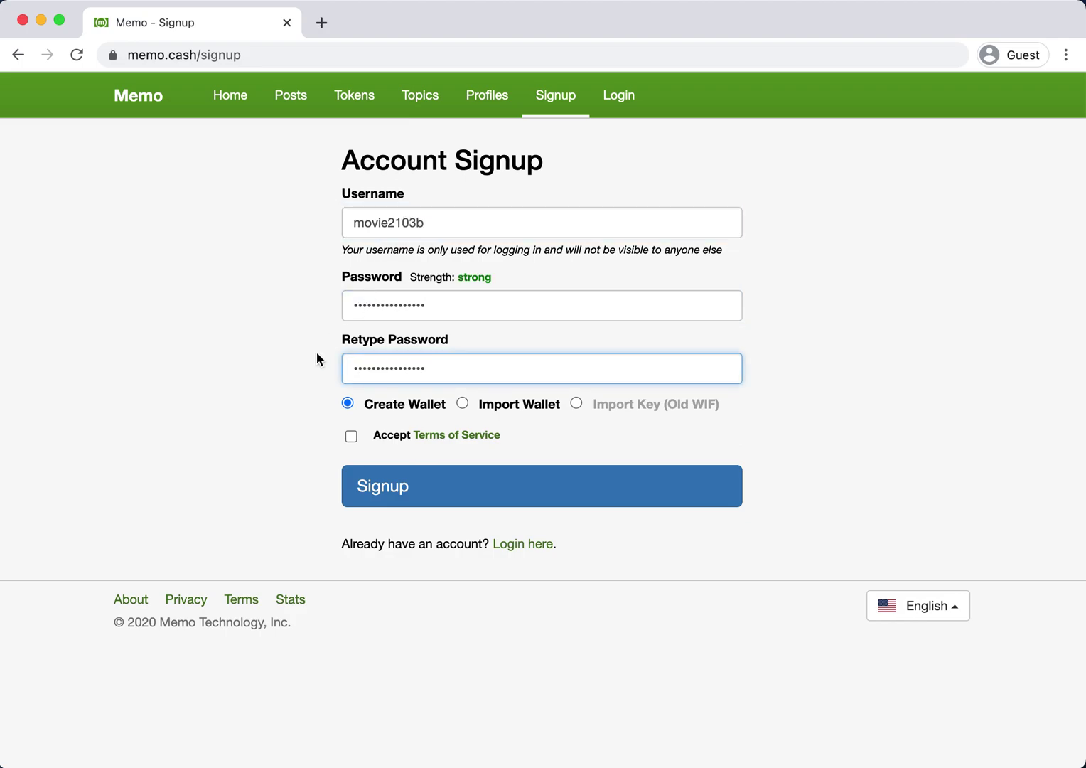
click(352, 435)
click(403, 496)
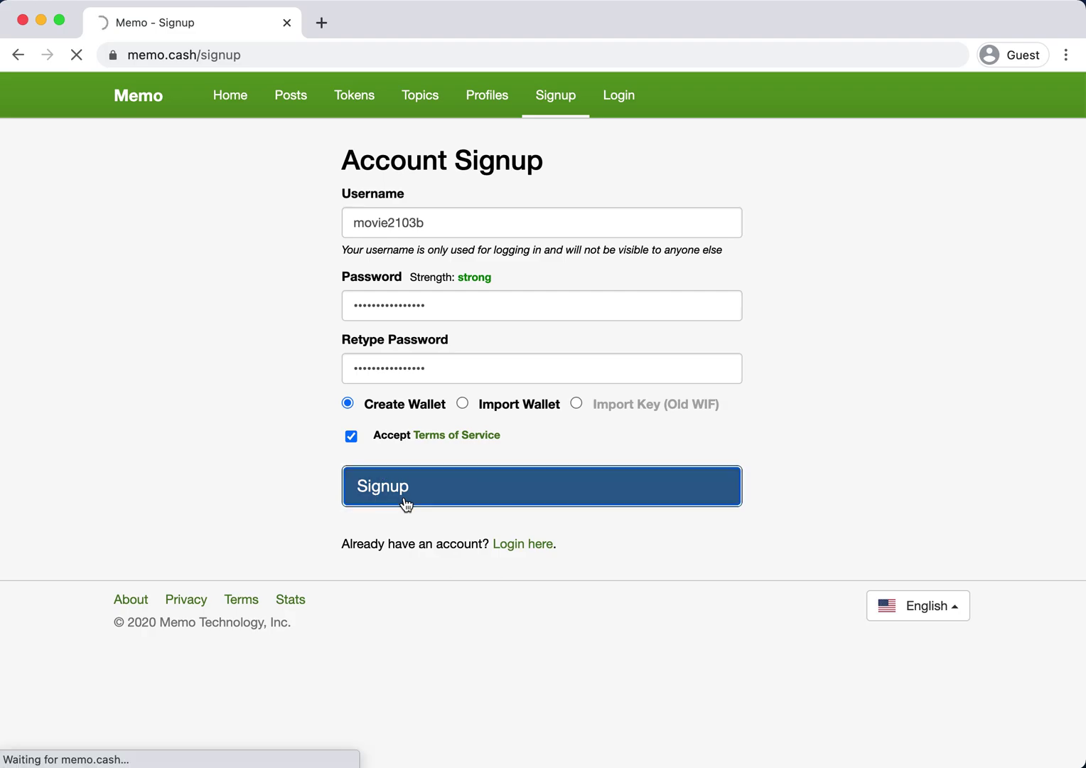
click(953, 99)
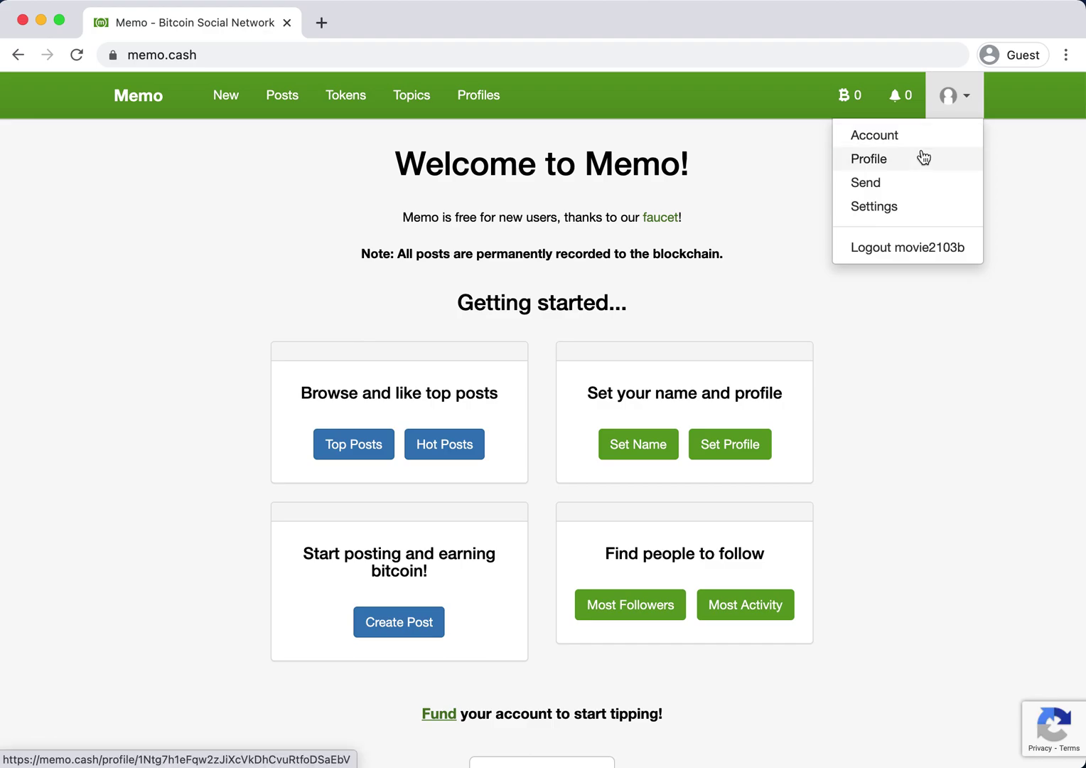
Copy the account's Legacy Address, fund it externally, and reload to show 100,000 satoshis.
click(921, 137)
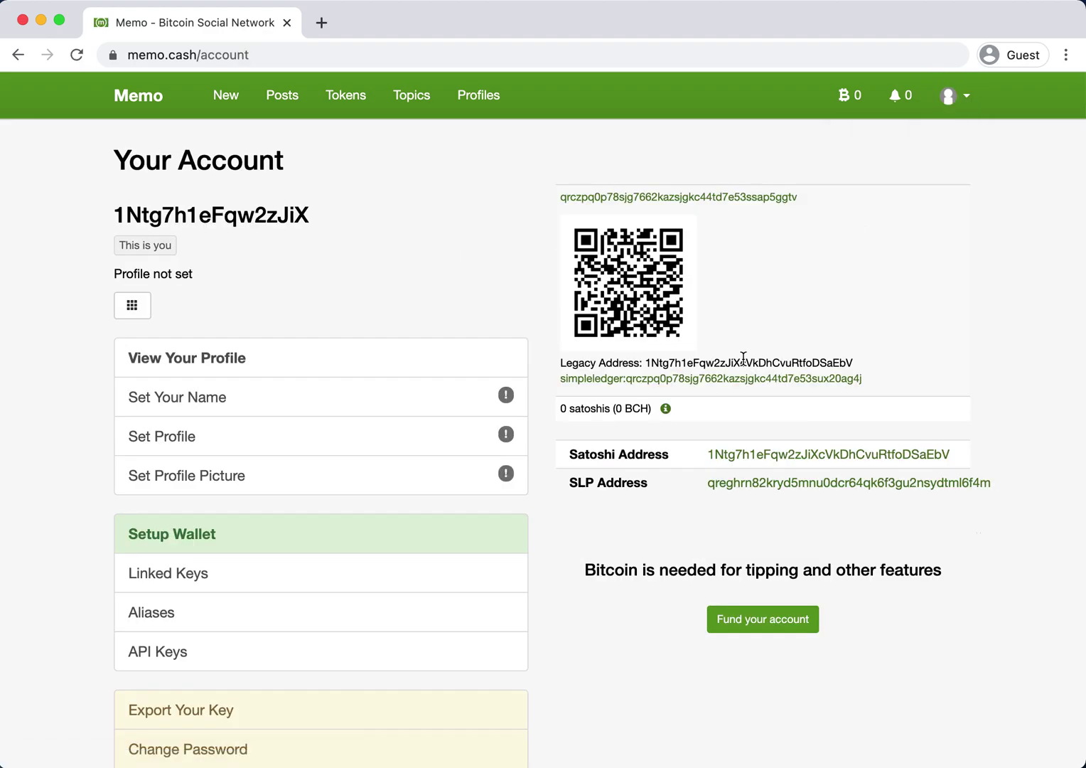
double_click(741, 359)
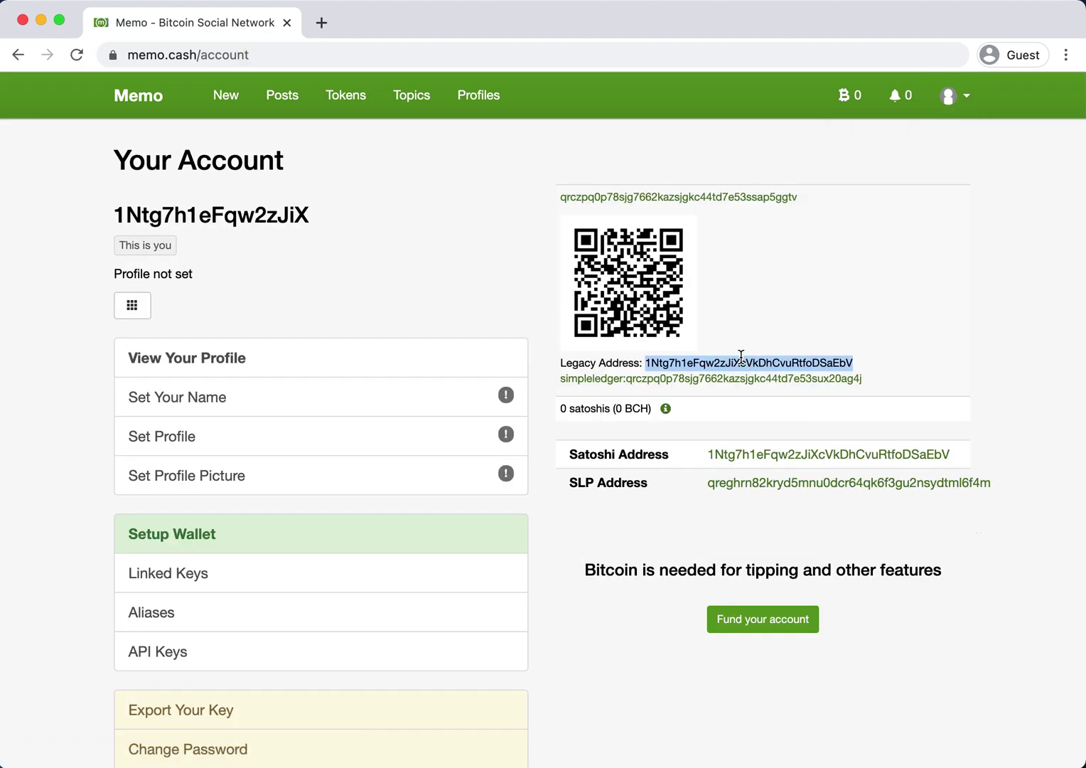
key(super+Tab)
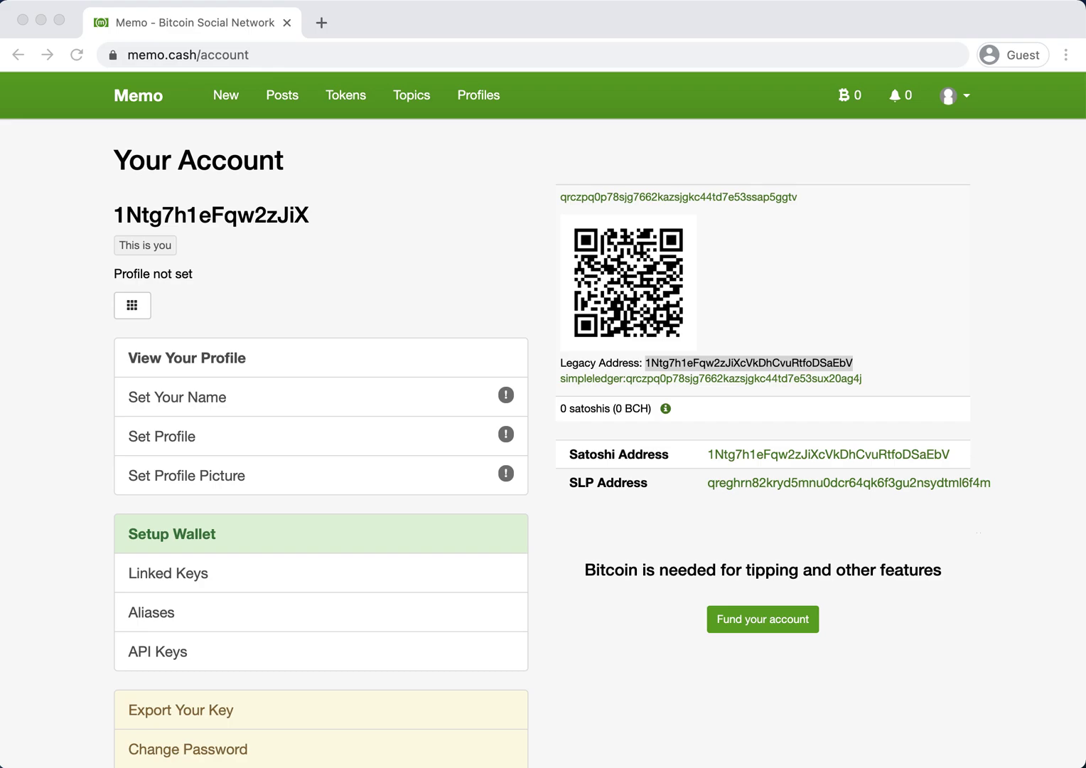
key(super+Tab)
key(super+r)
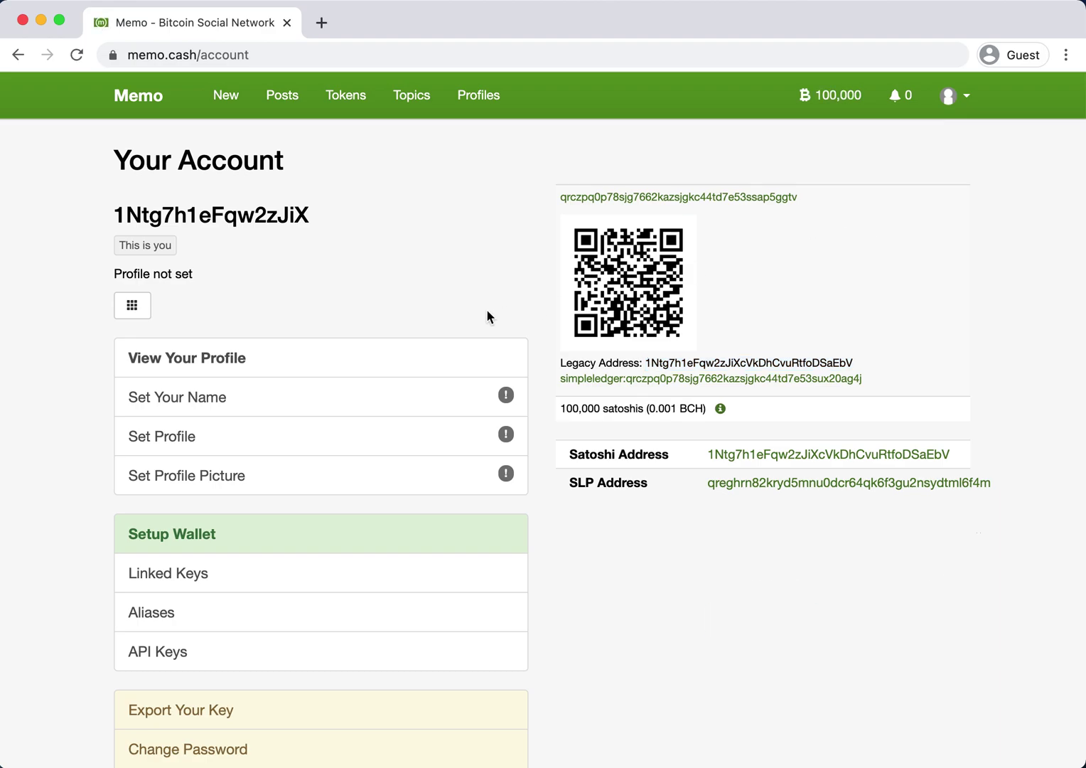
Save 'Movie Test 2' as the account's display name.
click(382, 405)
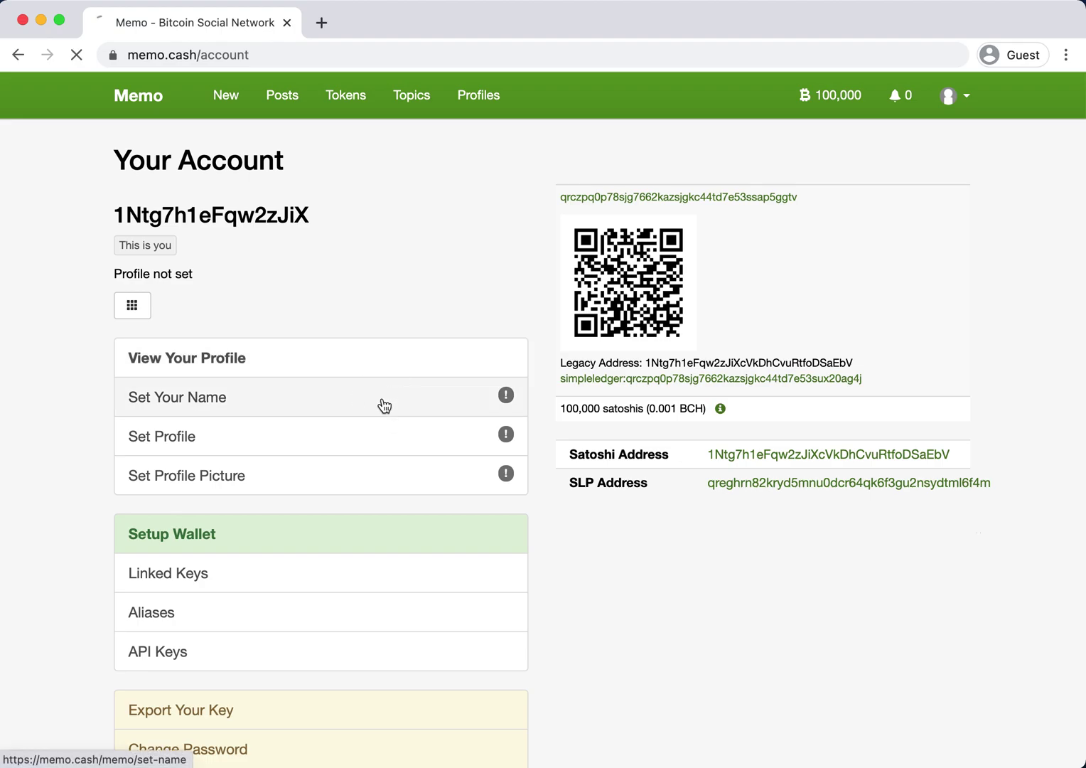
click(371, 221)
text(Movie Test 2)
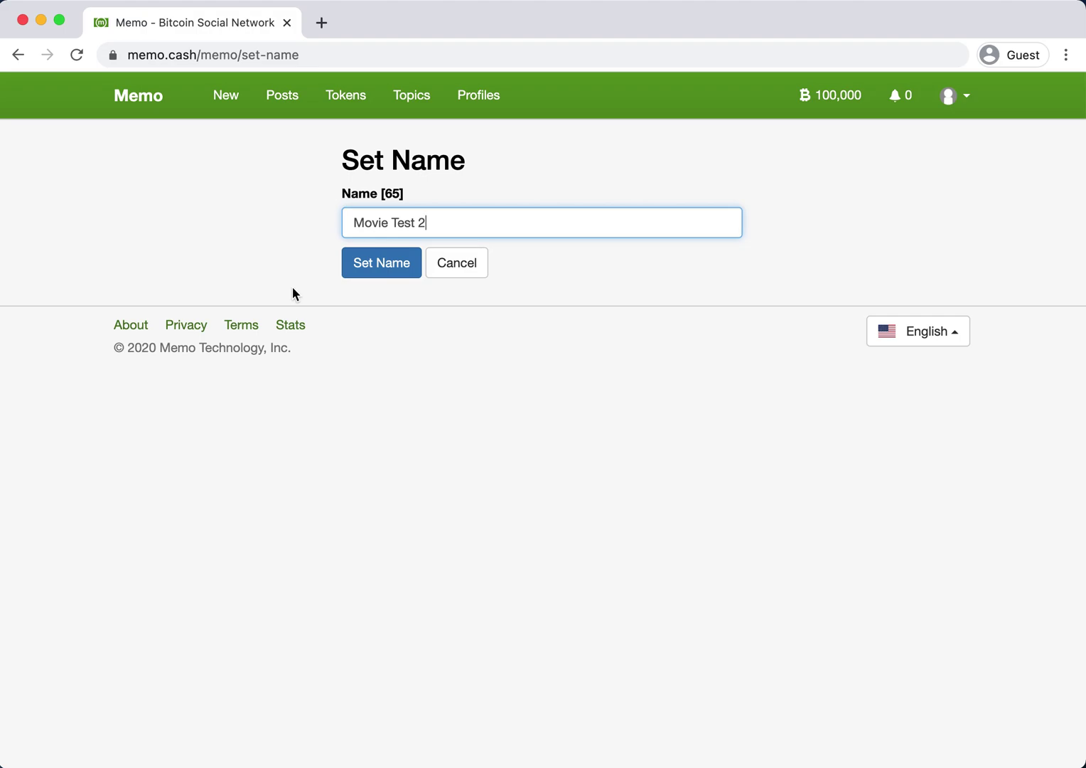
click(393, 267)
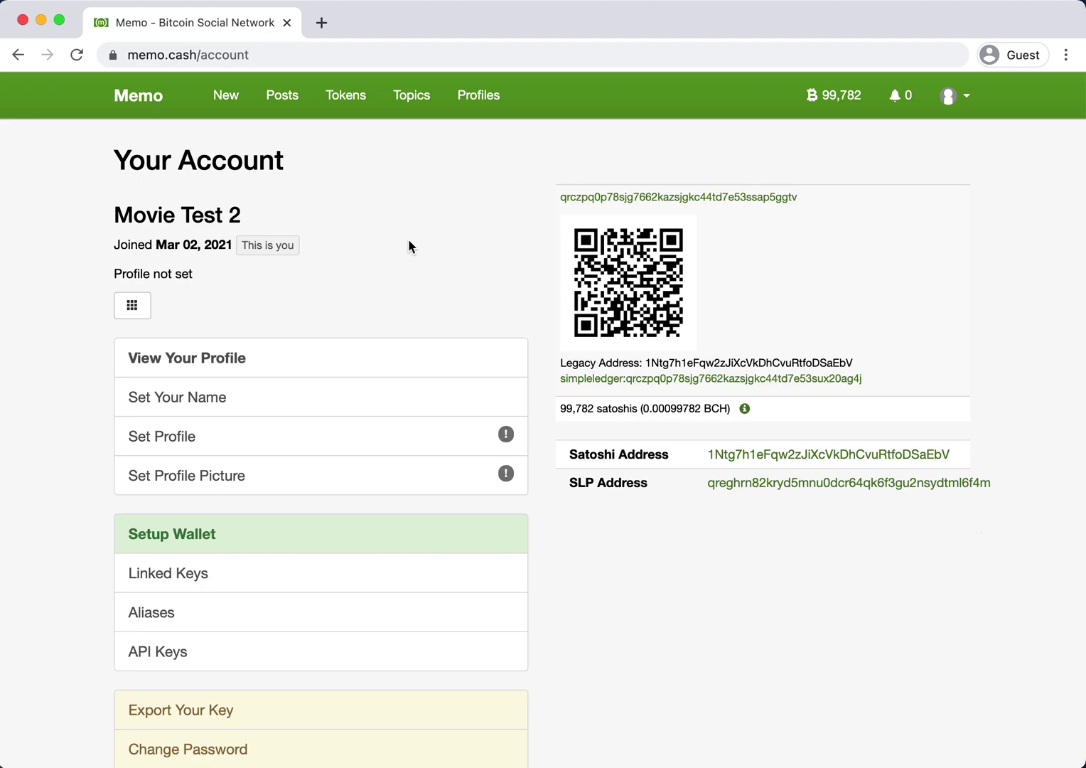
key(super+t)
Go to memocash.github.io and open the Comments page under Examples.
text(memocash)
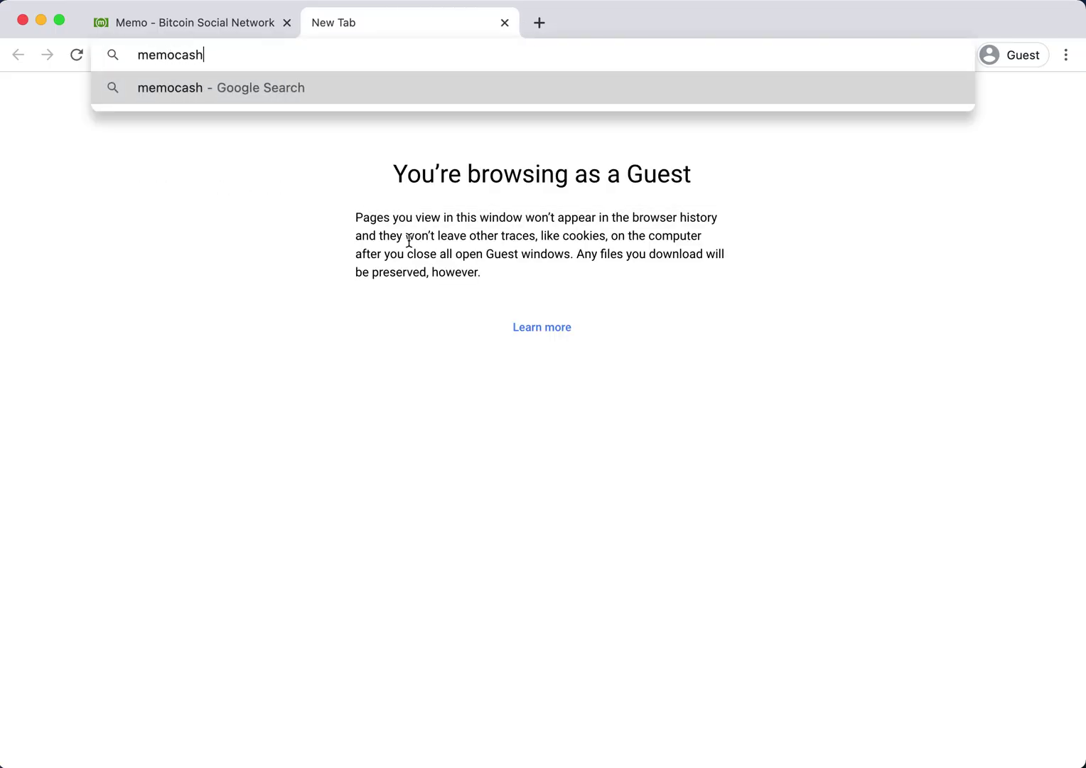
text(.github.io)
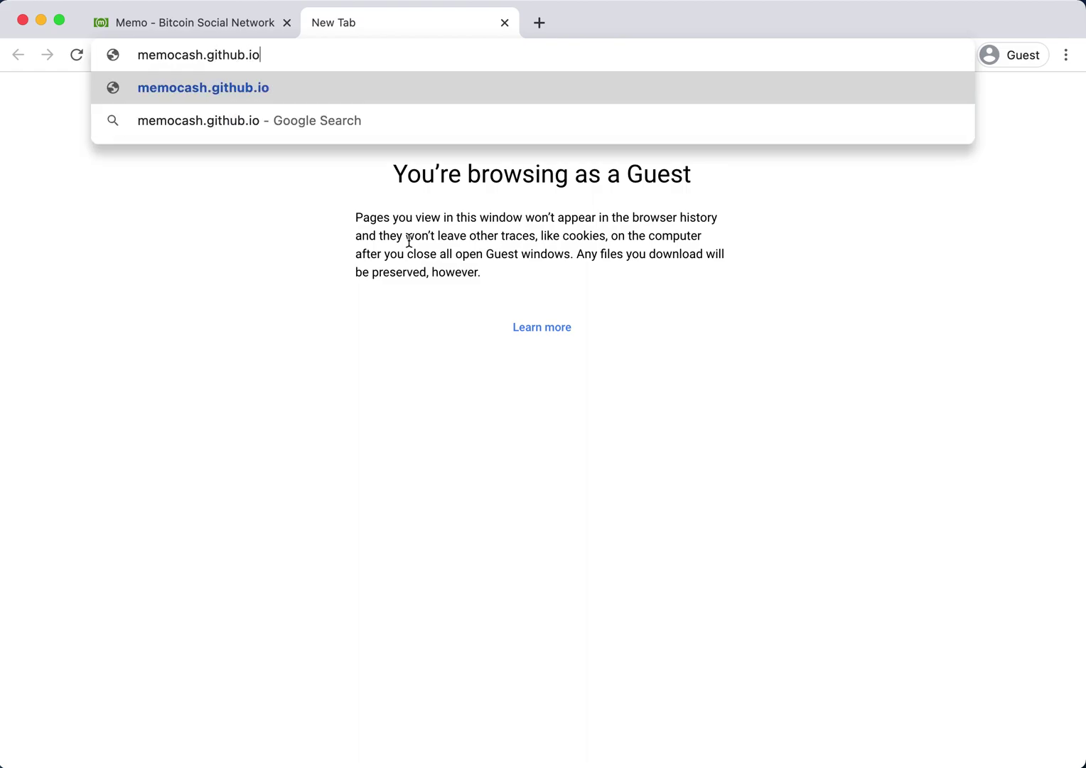
key(Return)
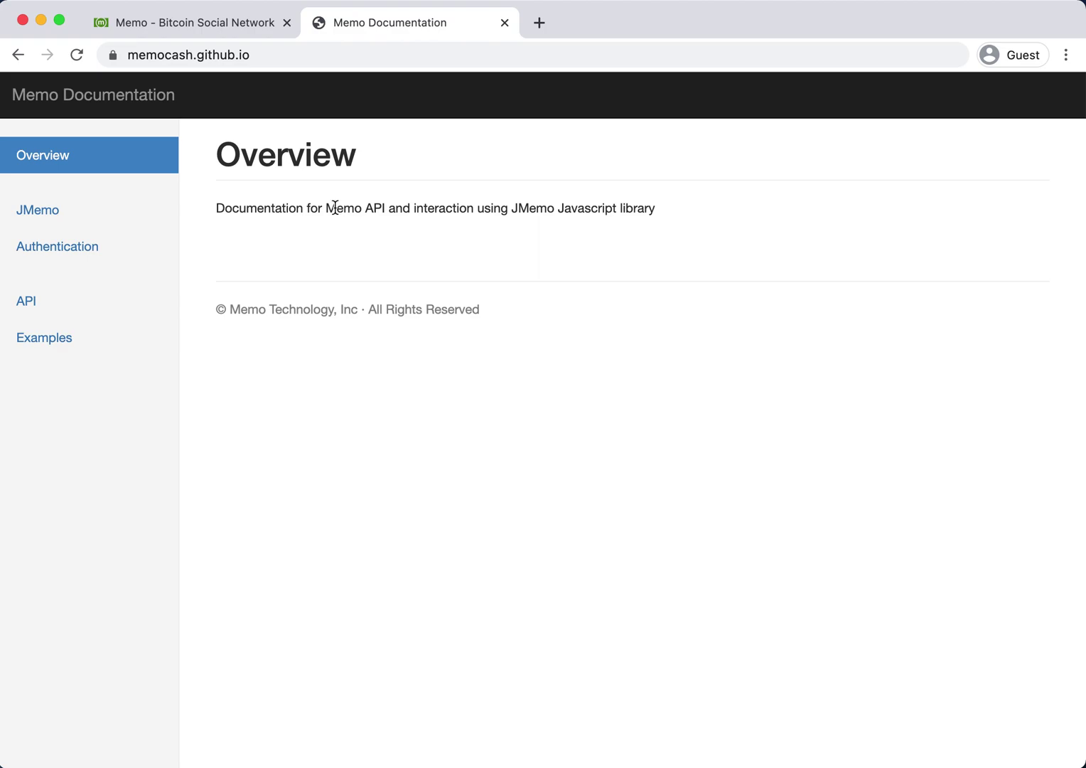
click(99, 339)
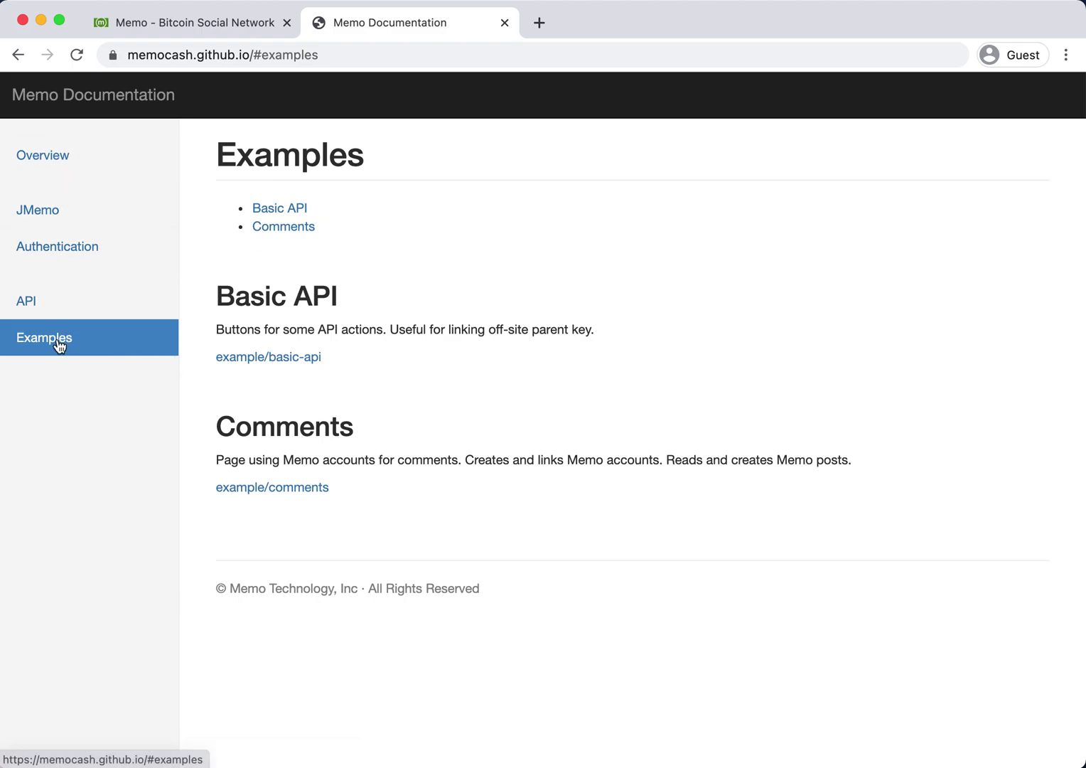
click(254, 489)
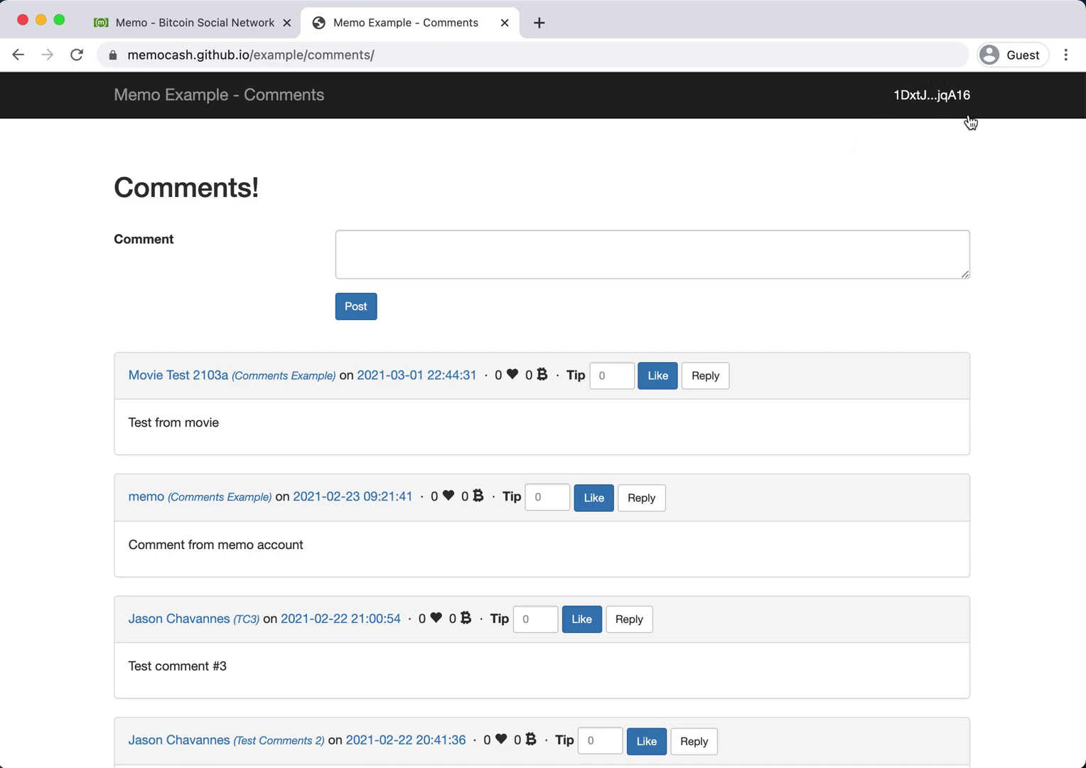
Reveal the site wallet's mnemonic, then reset it to get a fresh 0-satoshi address.
click(926, 107)
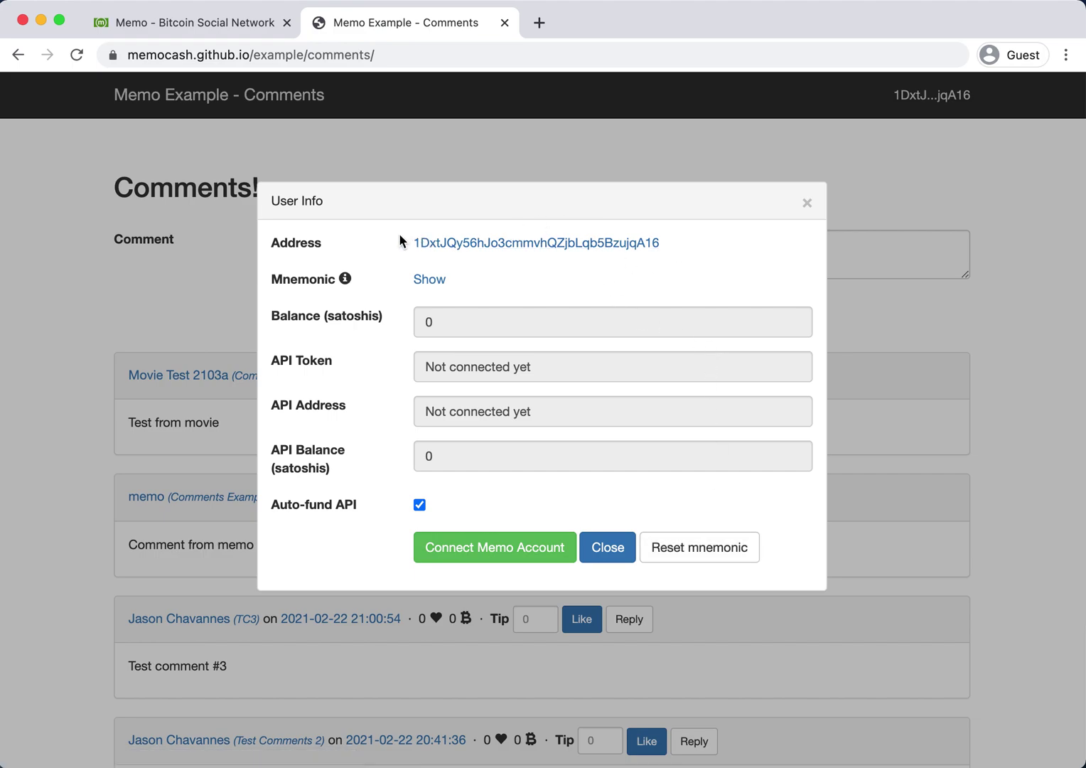
click(429, 280)
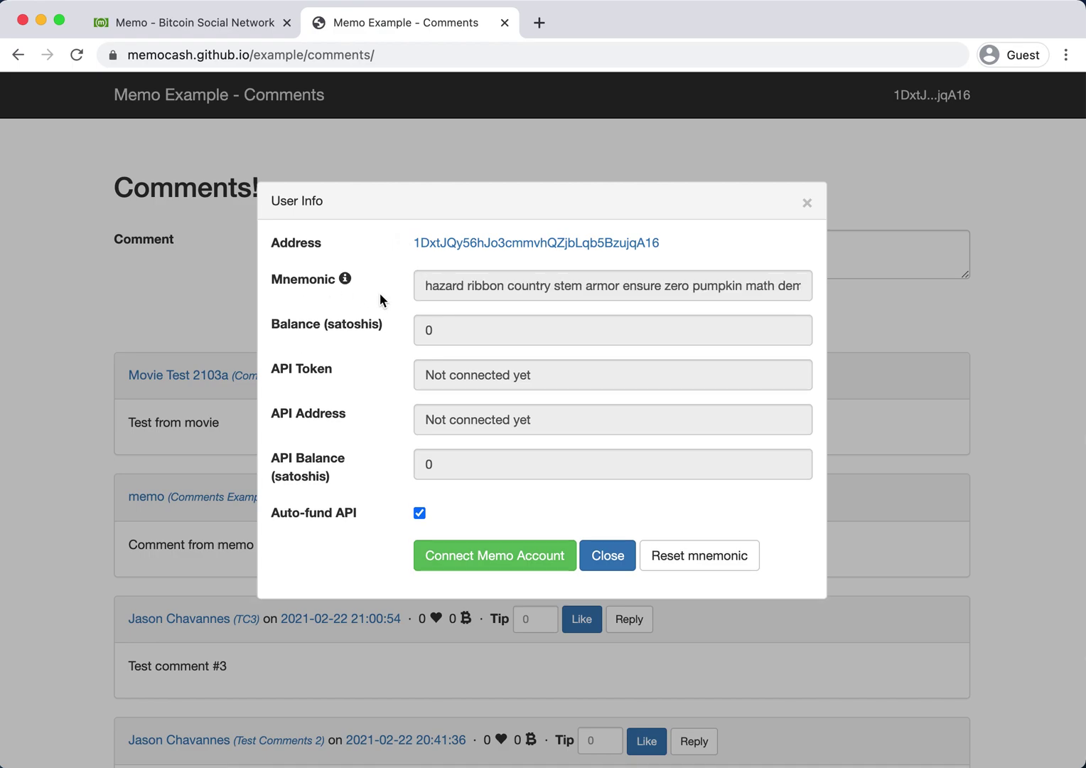
click(469, 274)
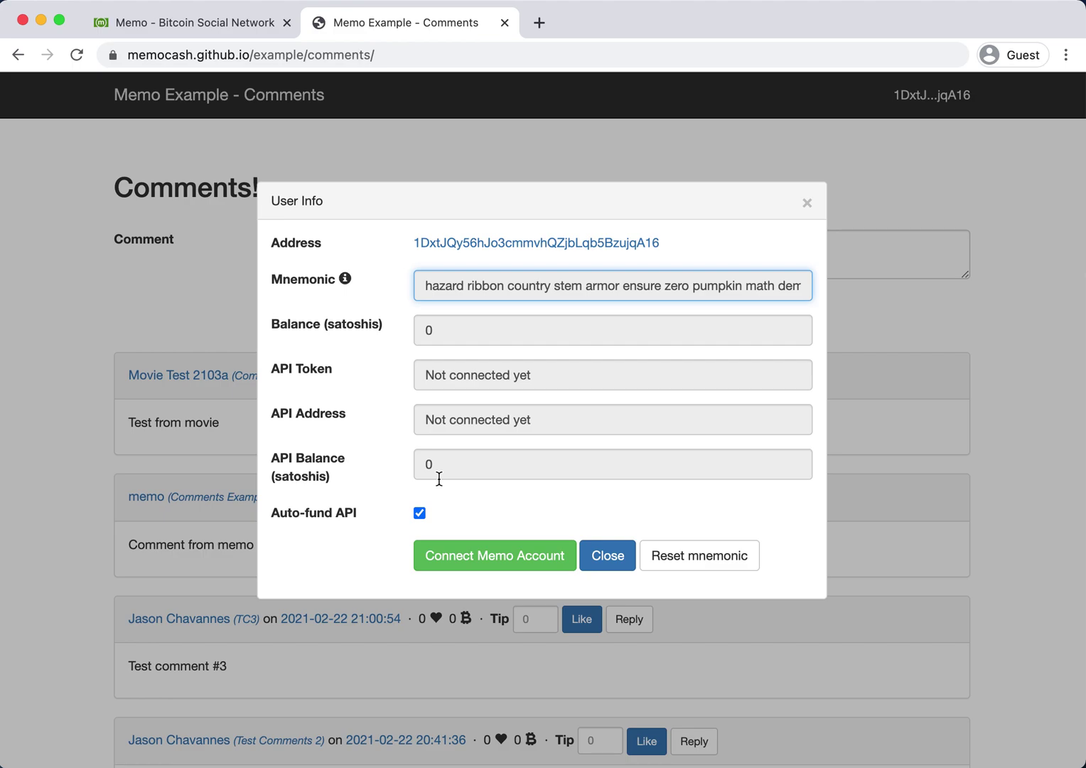
click(526, 509)
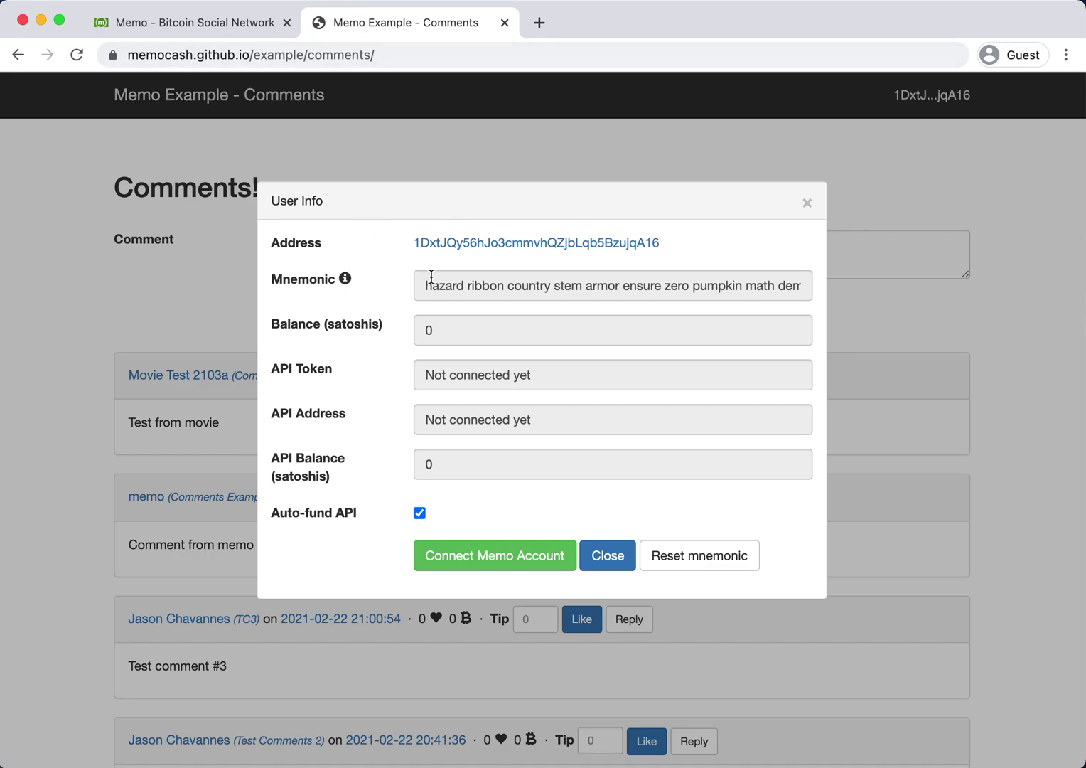
click(738, 556)
click(693, 194)
click(695, 200)
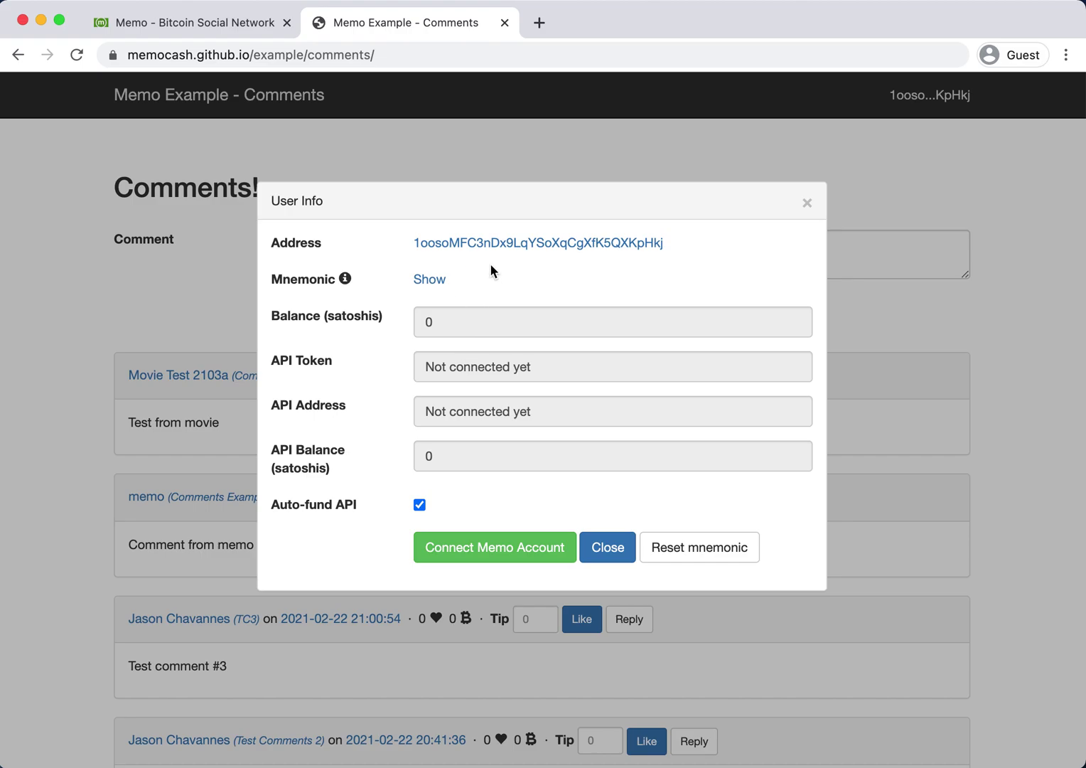
Connect the Comments Example site to the Memo account with 10000 funds and 10000 API balance.
click(506, 551)
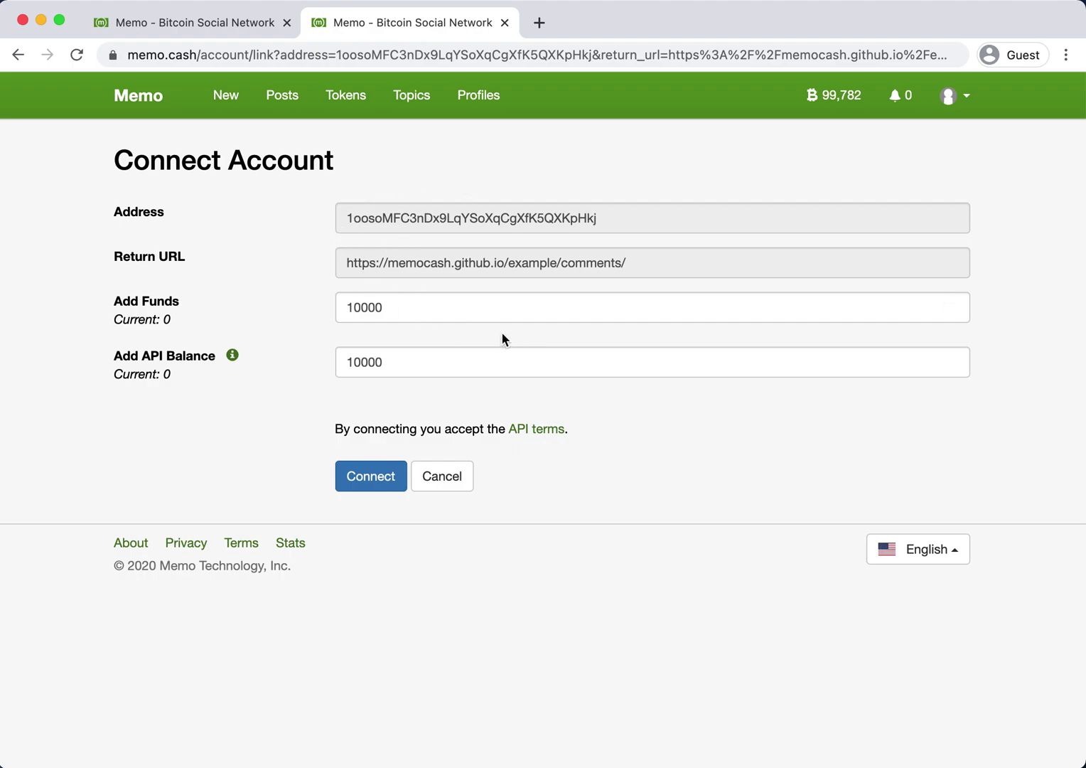
drag(274, 55, 466, 55)
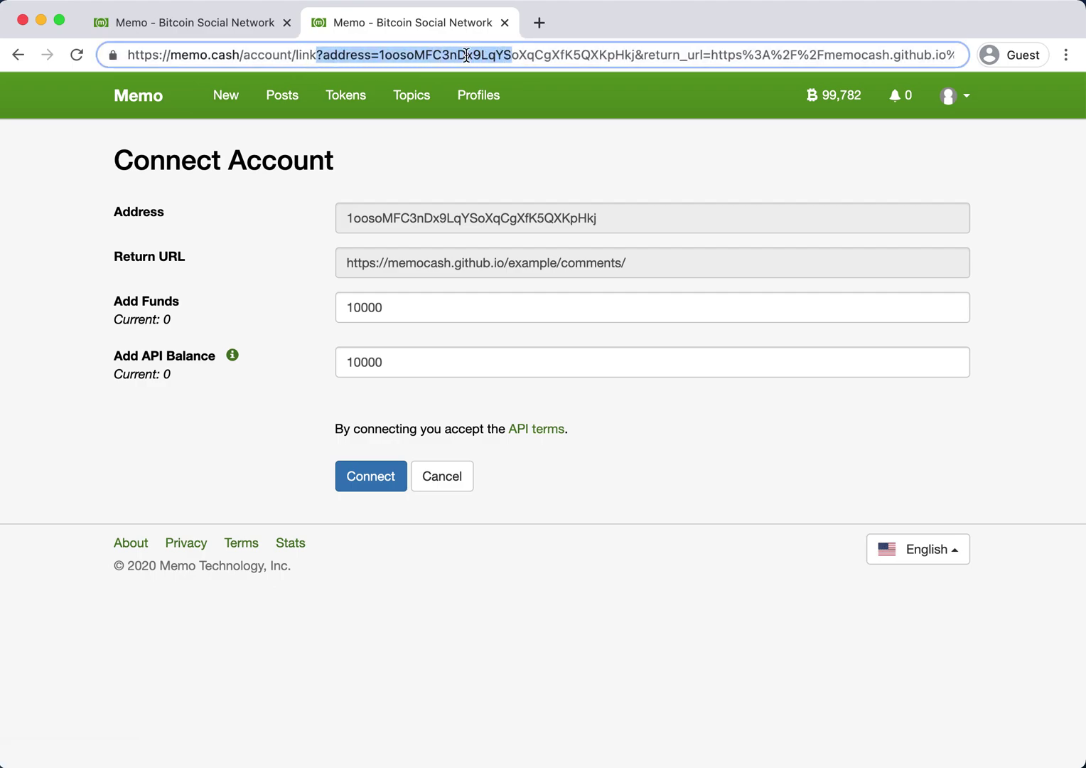
click(552, 137)
double_click(393, 263)
triple_click(392, 263)
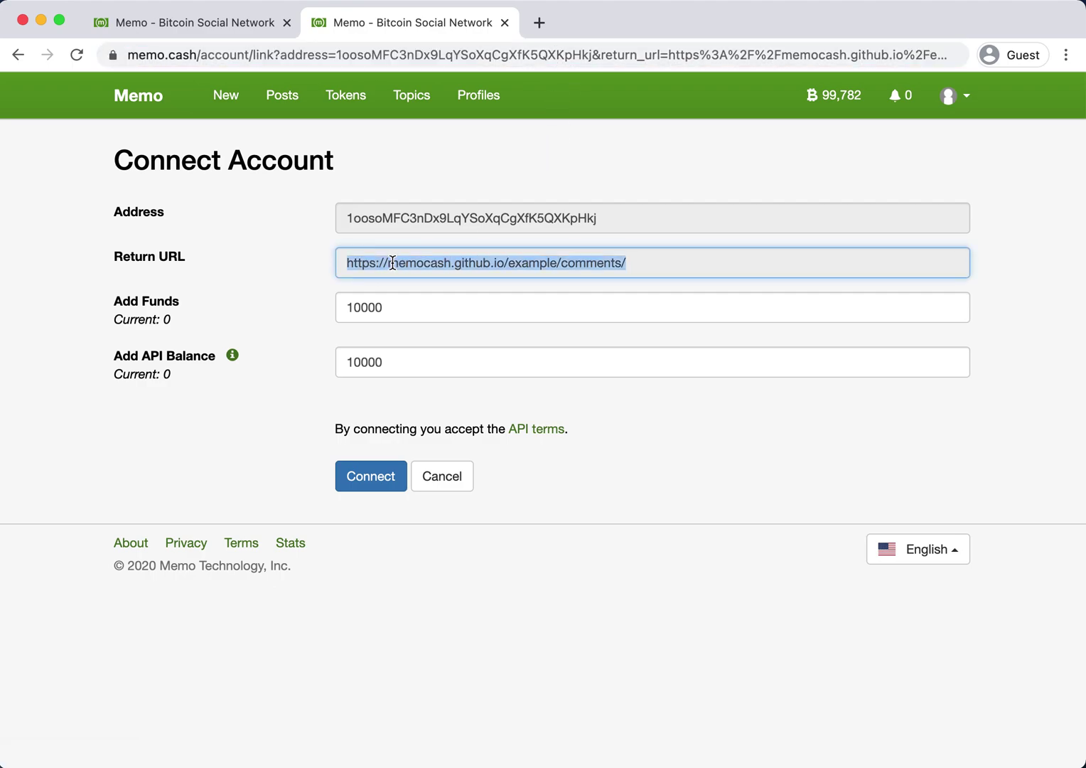
triple_click(384, 220)
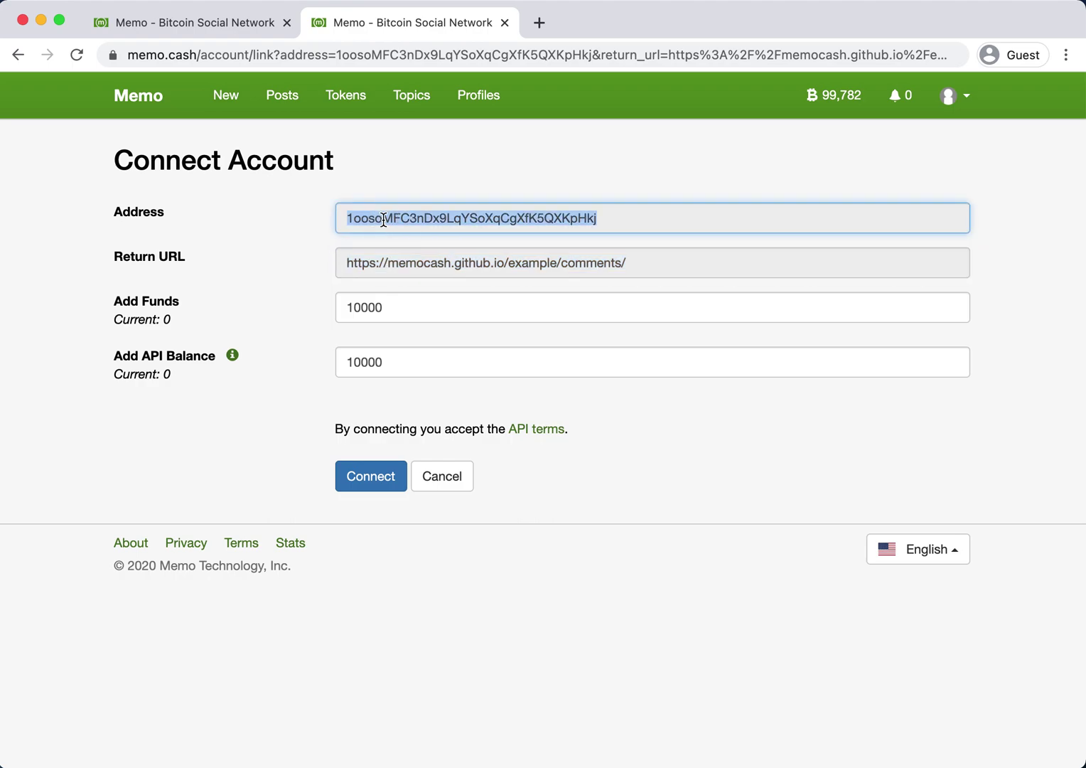
click(387, 309)
click(390, 366)
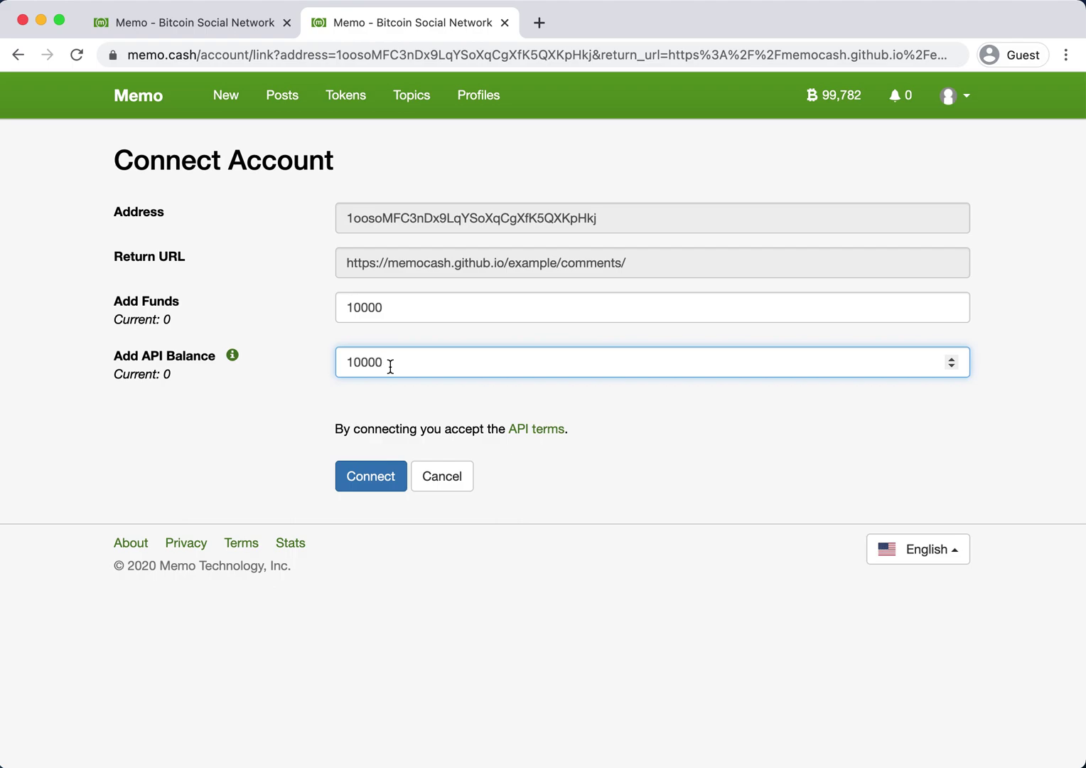
click(356, 480)
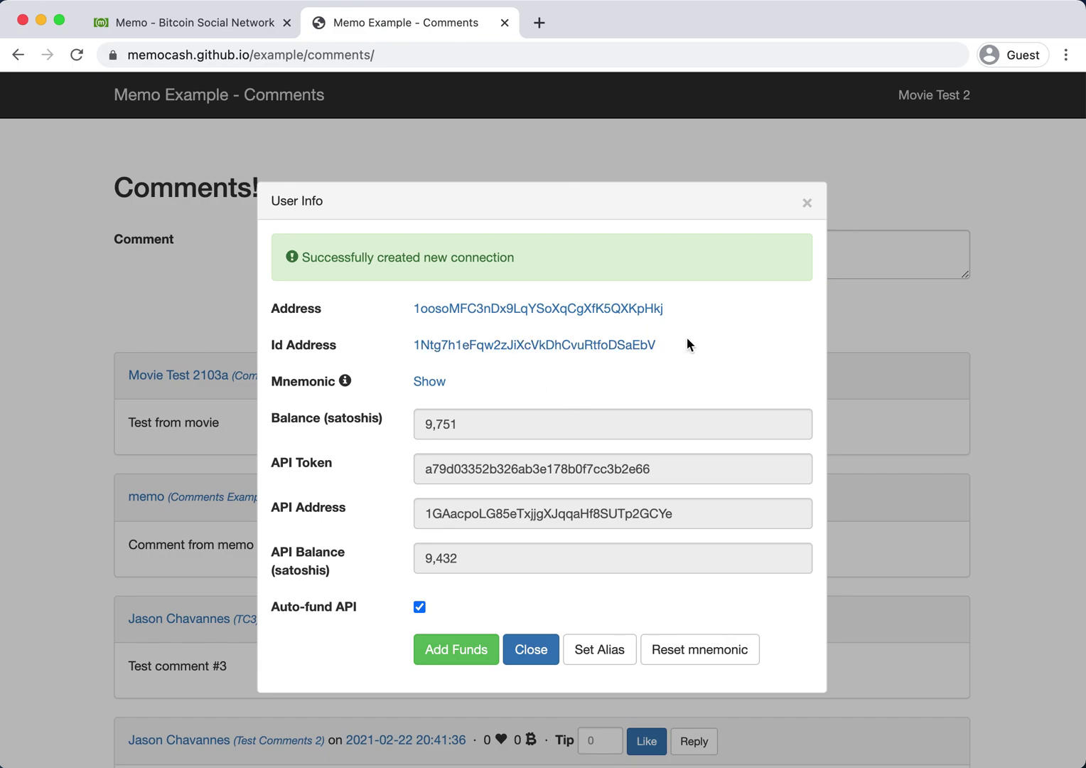
drag(684, 346, 430, 344)
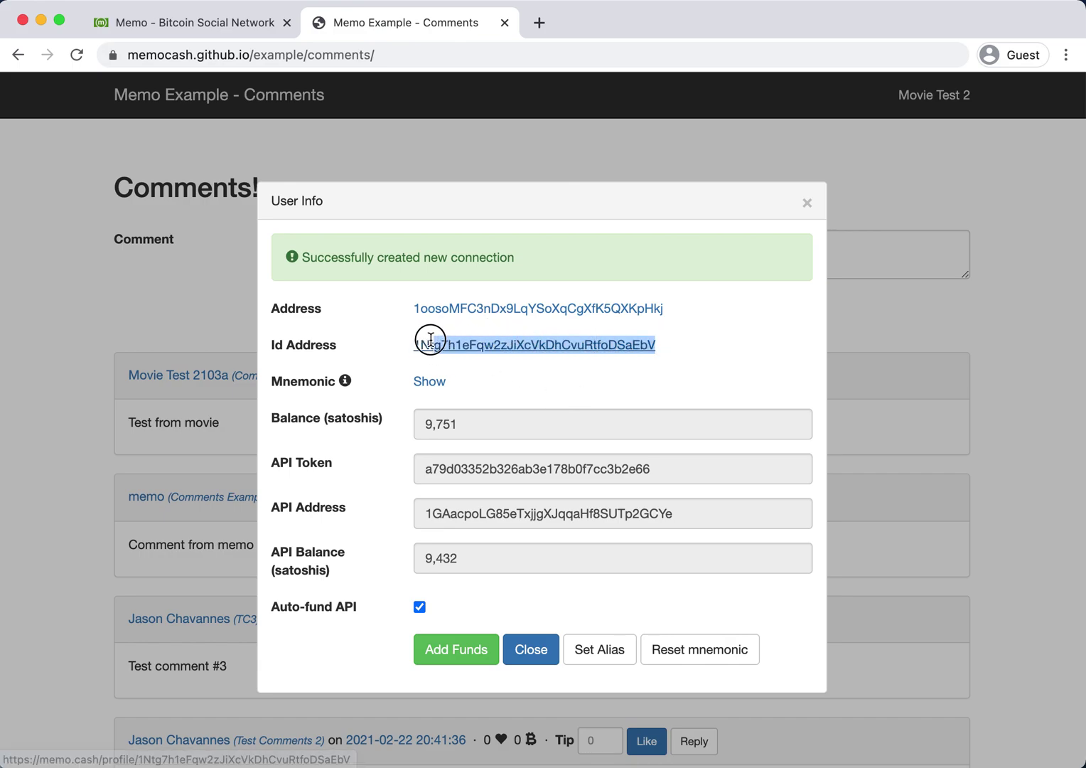
click(398, 314)
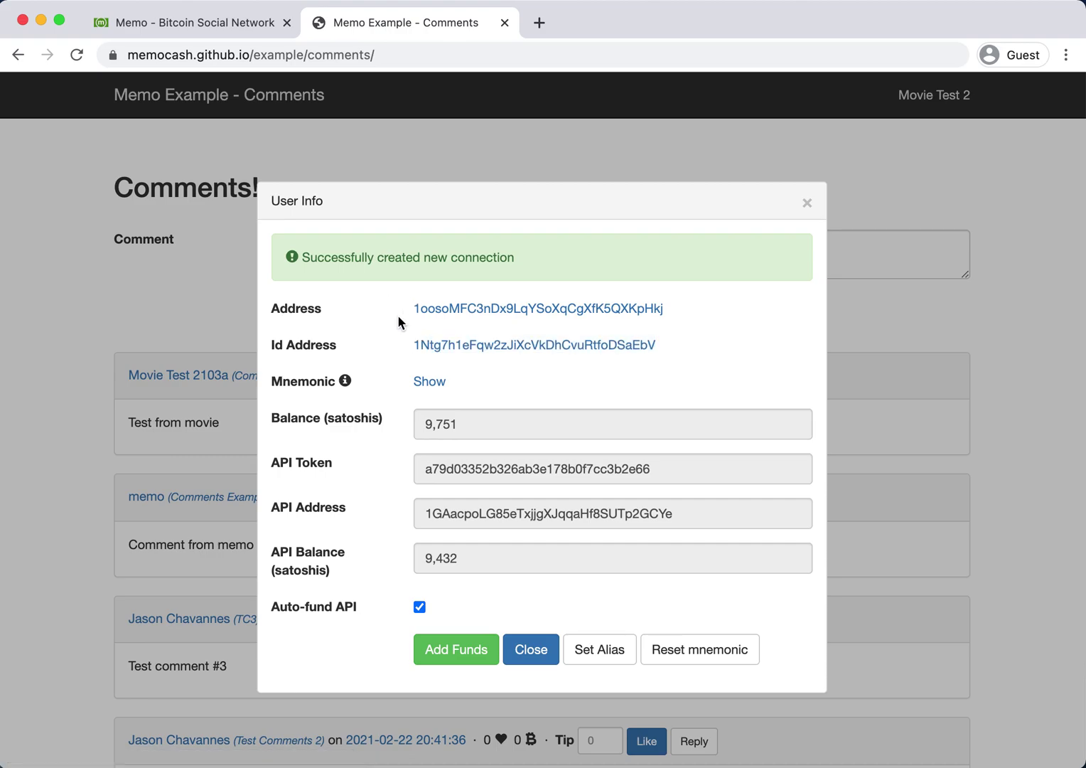
click(205, 22)
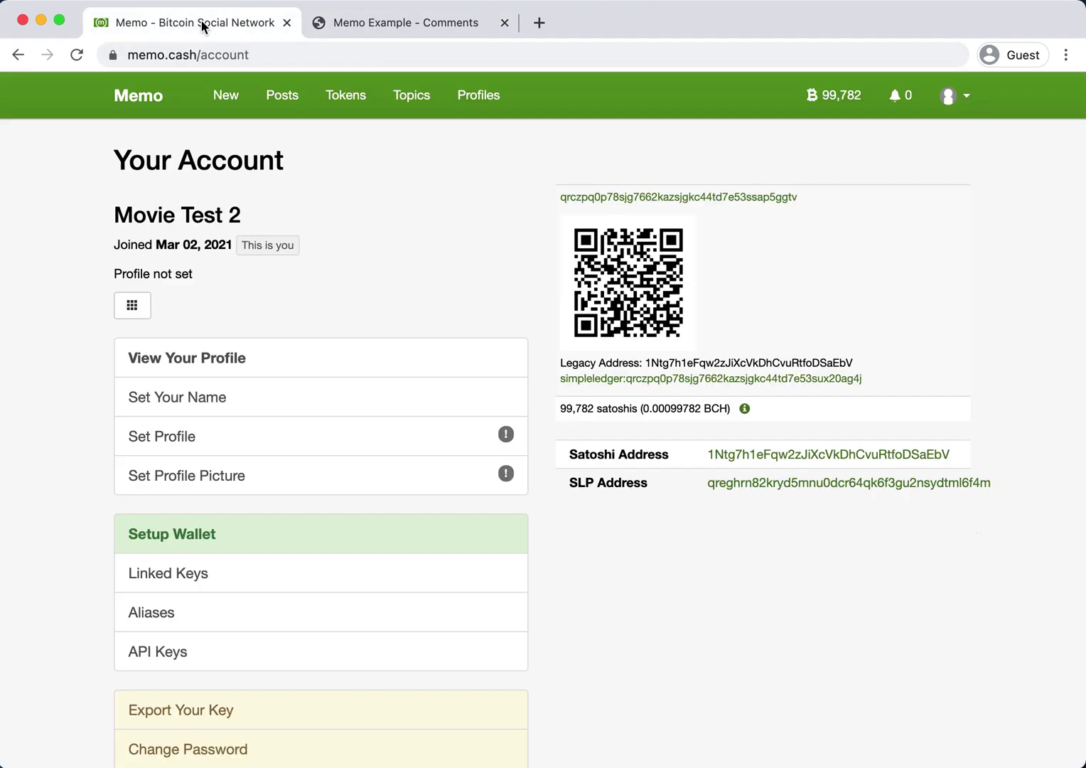
double_click(675, 360)
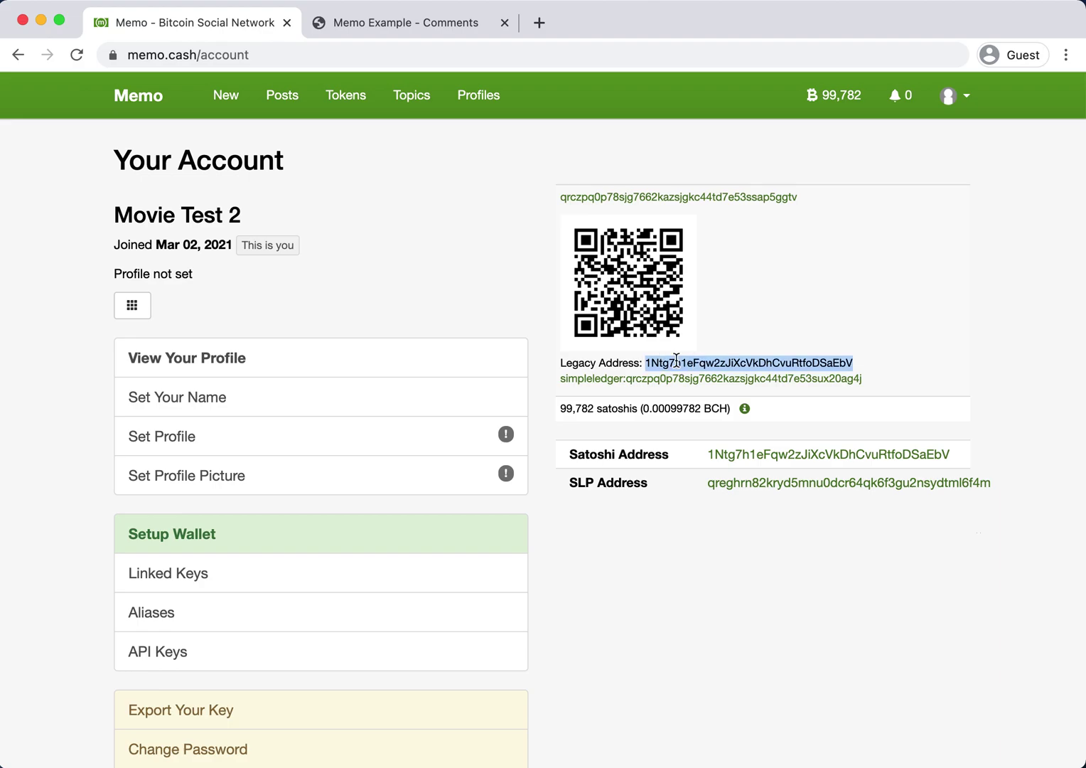
click(418, 573)
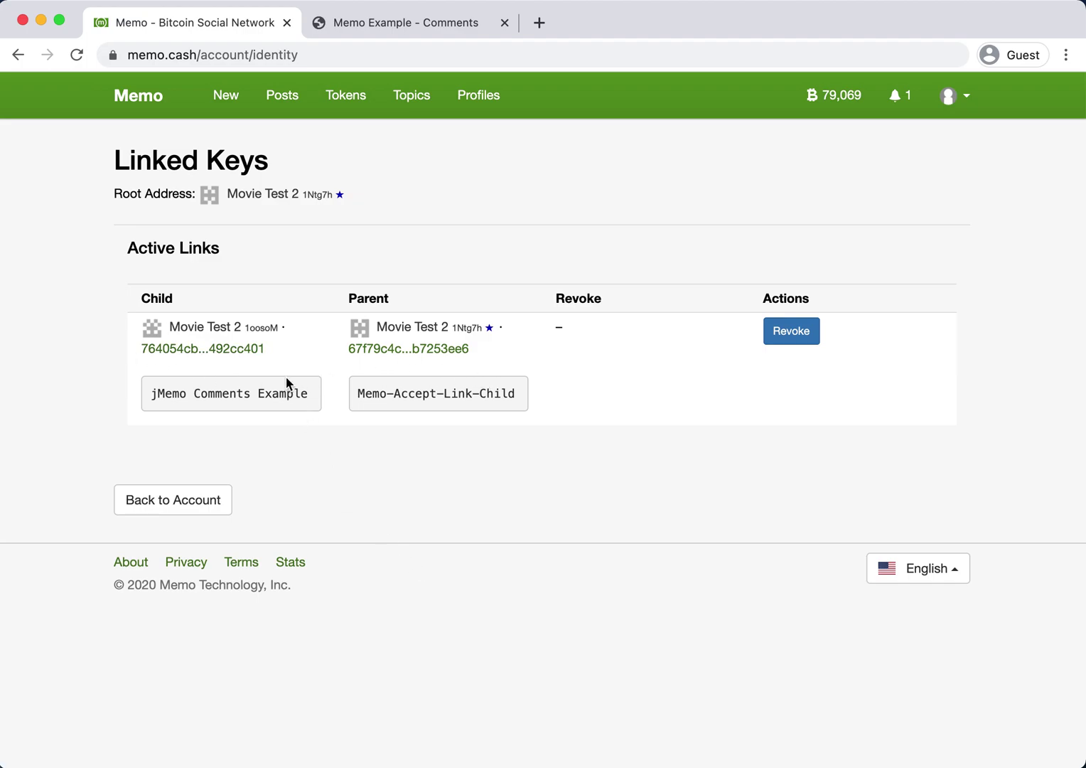
click(17, 54)
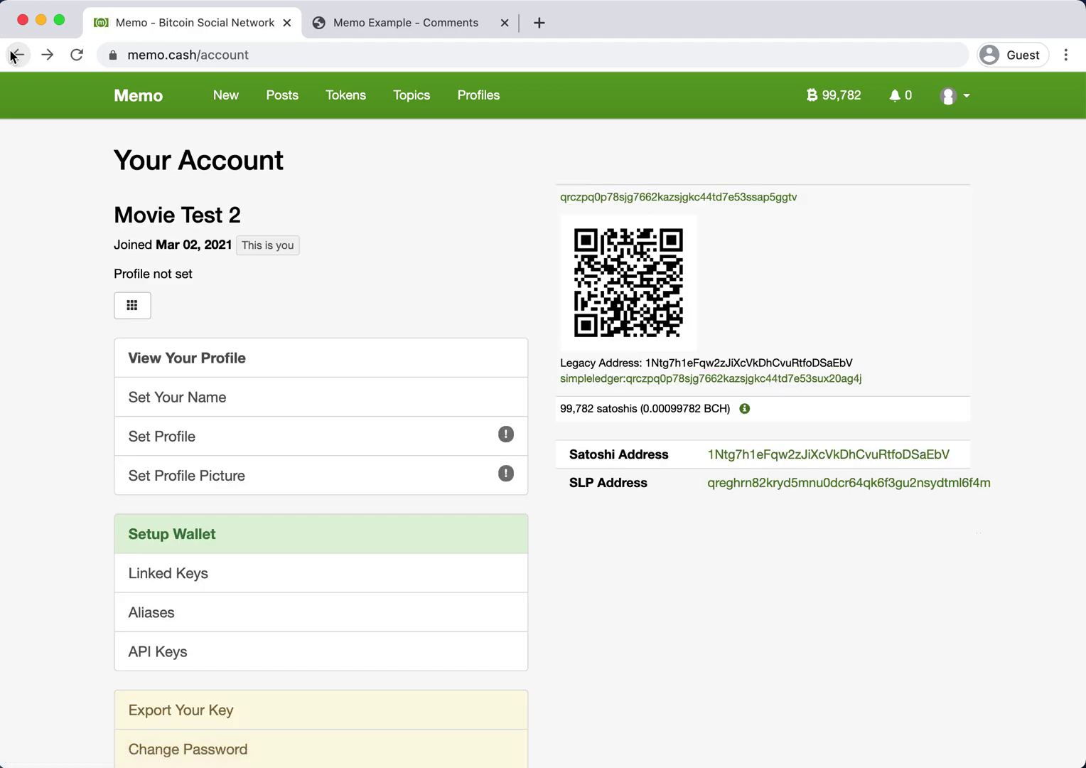
click(381, 27)
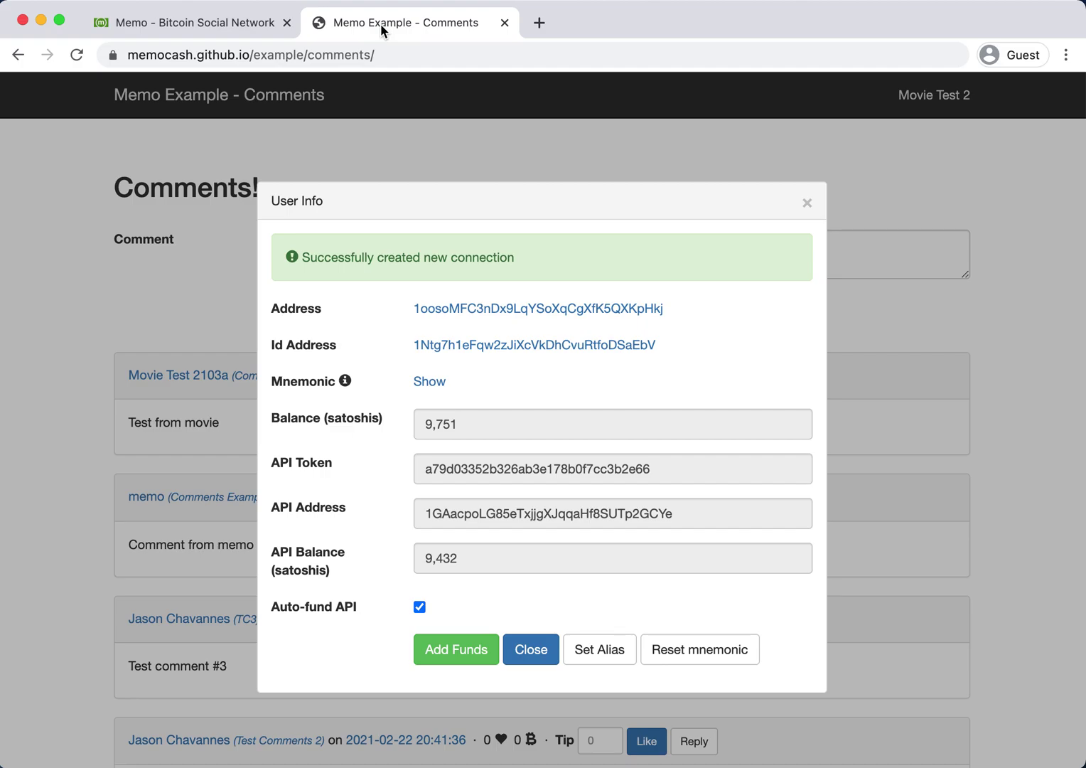
Post the comment 'Test from movie 2' on the Comments Example page.
click(885, 165)
click(749, 247)
text(T)
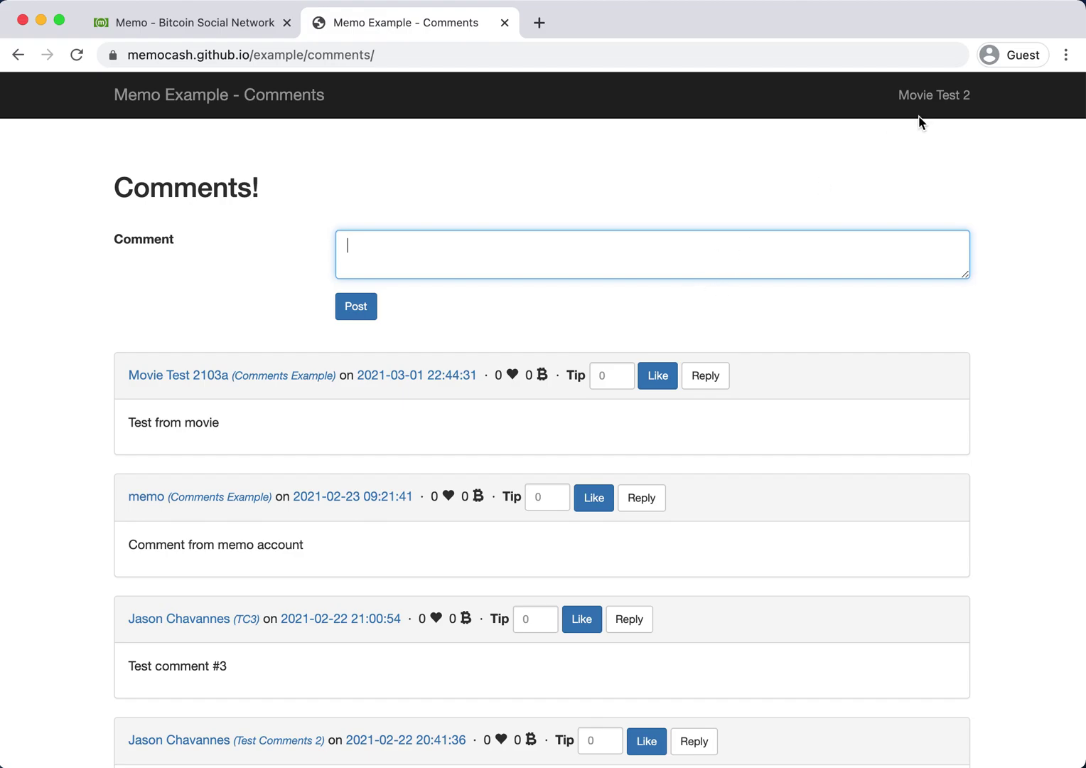
click(961, 97)
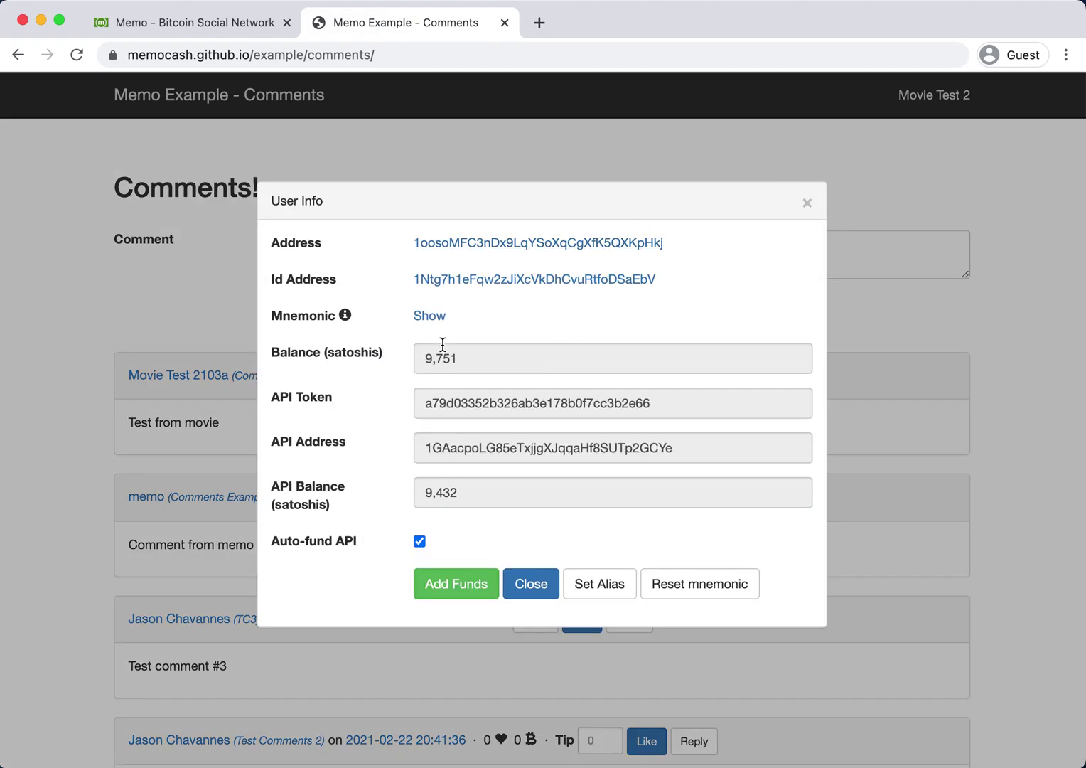
click(530, 155)
click(463, 268)
text(Test m)
text(rom movie 2)
click(356, 309)
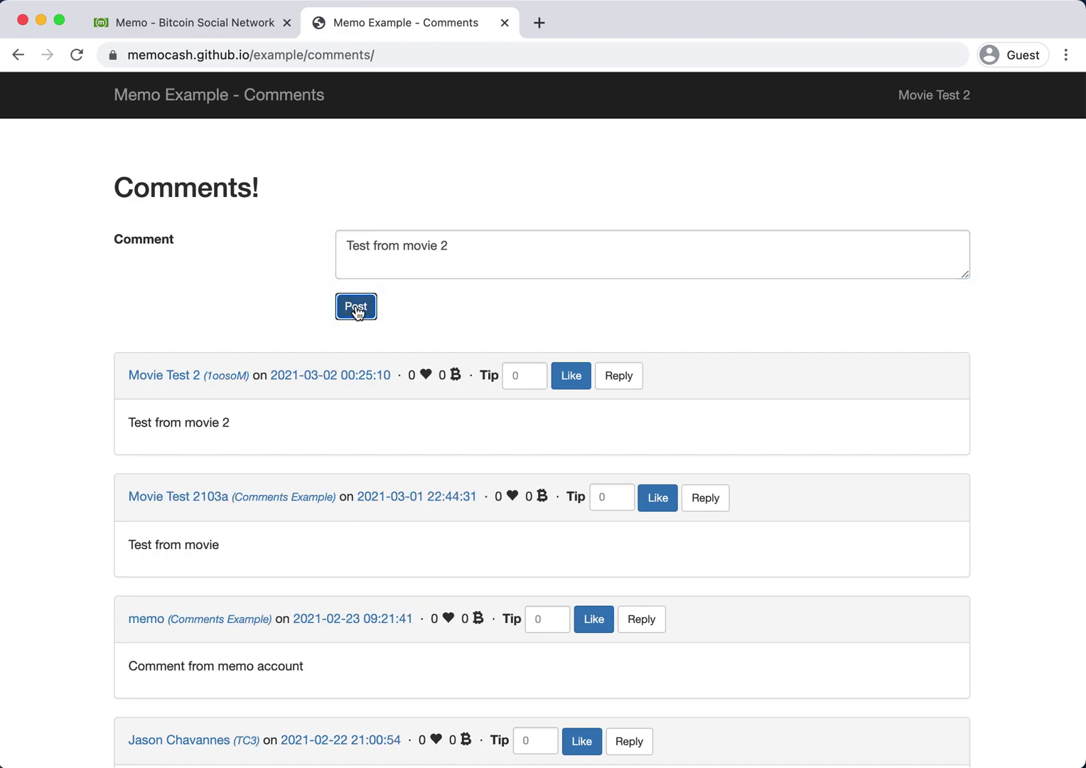
drag(230, 423, 206, 369)
click(130, 418)
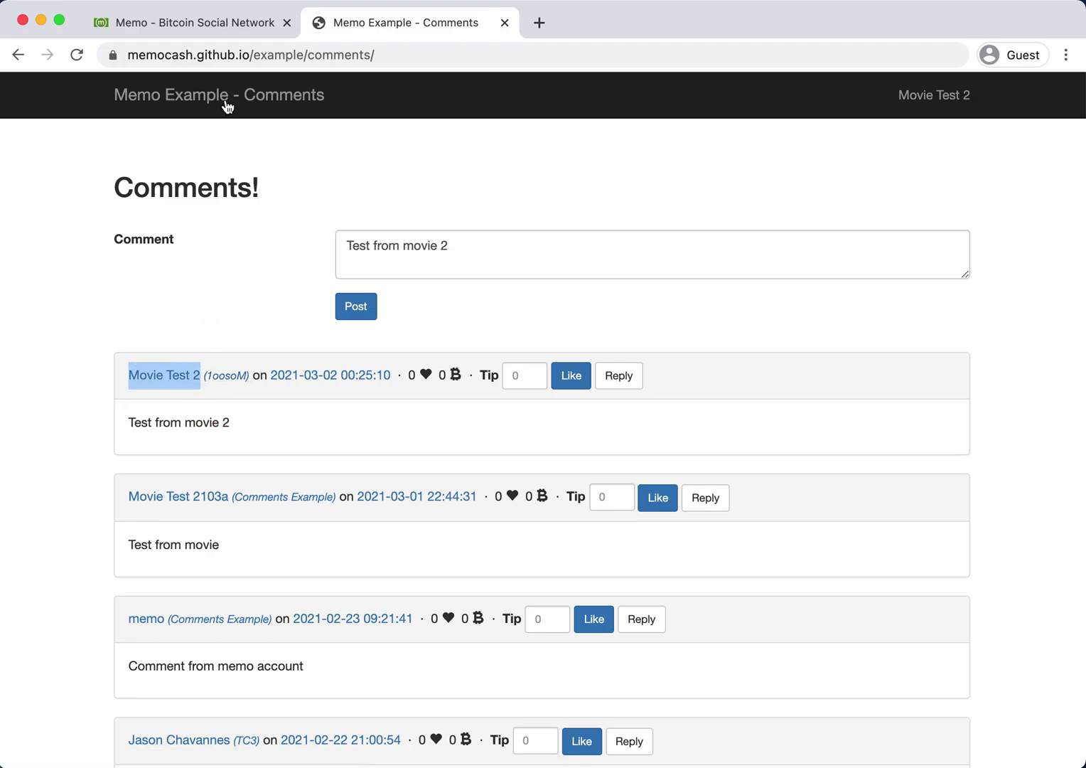
Compare the Movie Test 2 name and address between the Memo tab and the comments site.
click(213, 20)
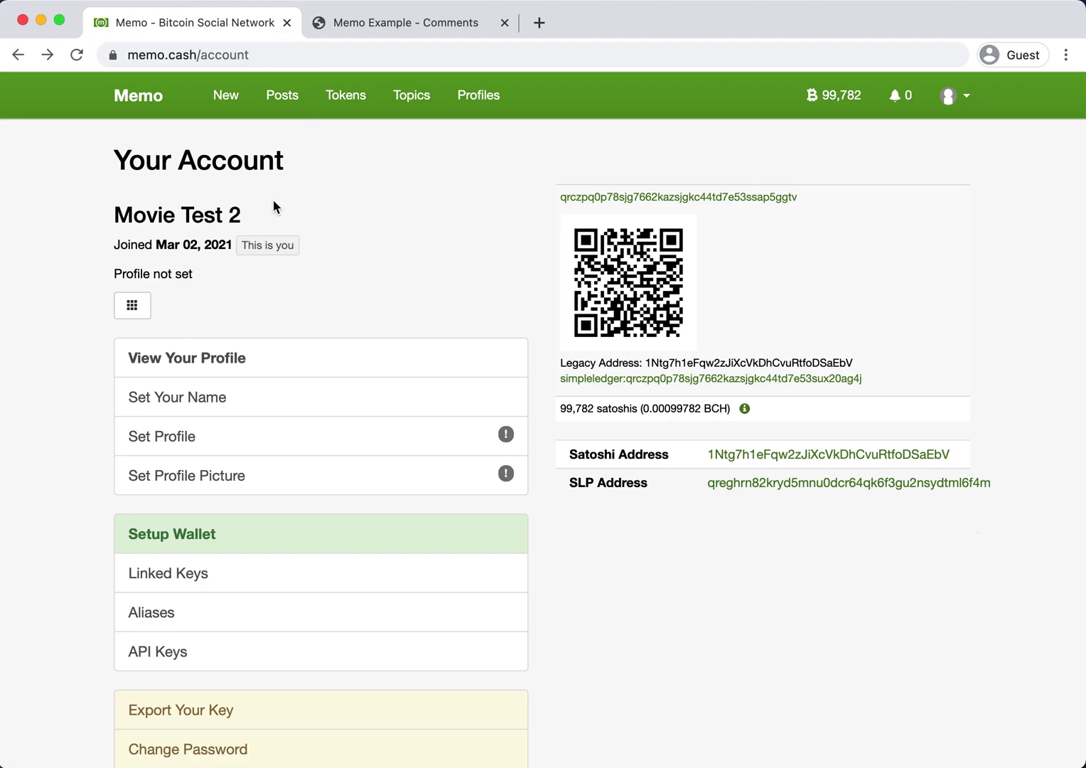
drag(265, 222, 120, 213)
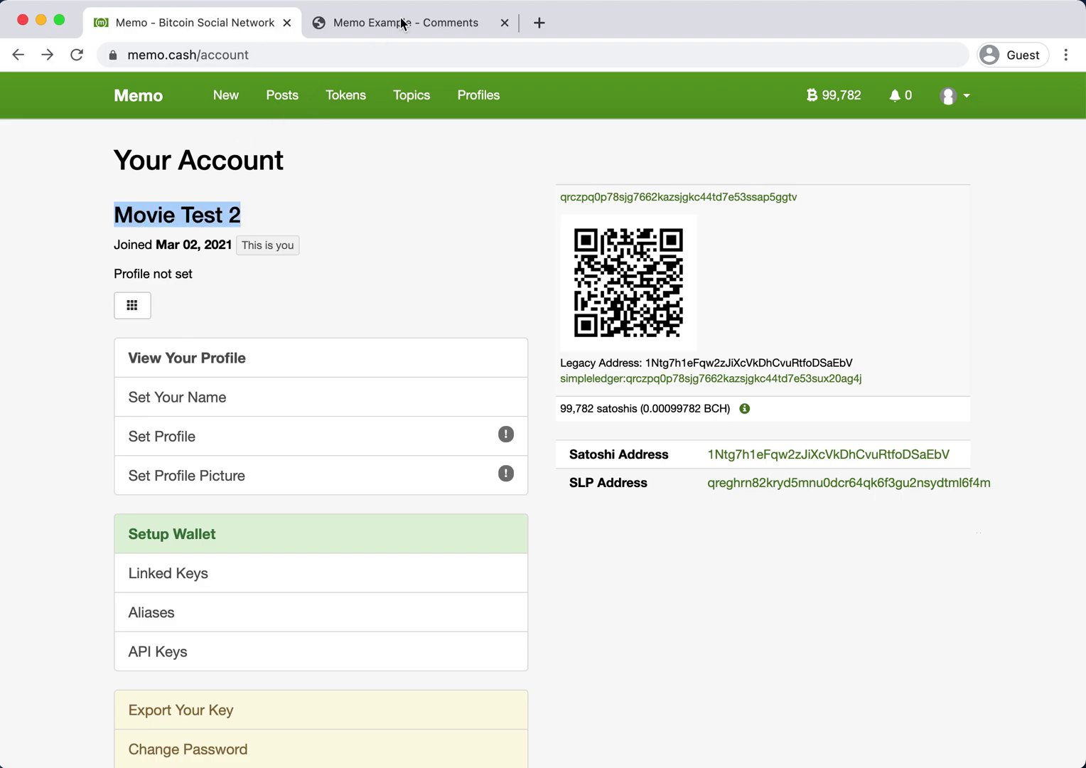
click(402, 24)
click(276, 325)
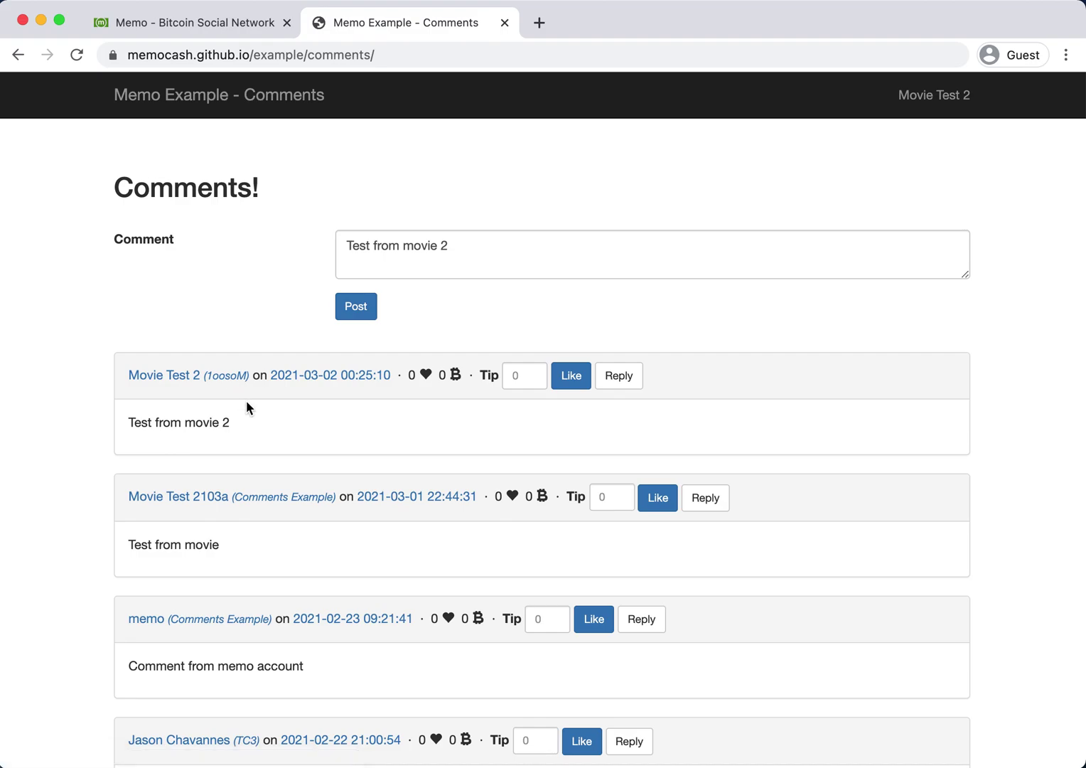
click(910, 104)
drag(410, 246, 460, 246)
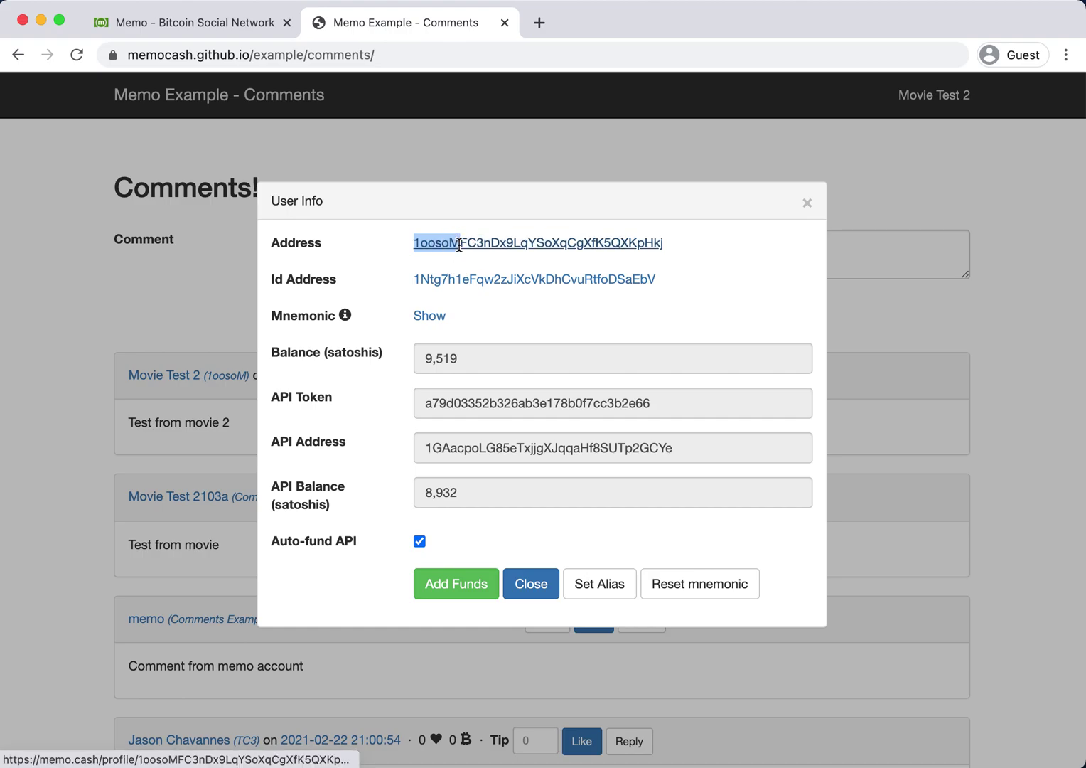
click(227, 248)
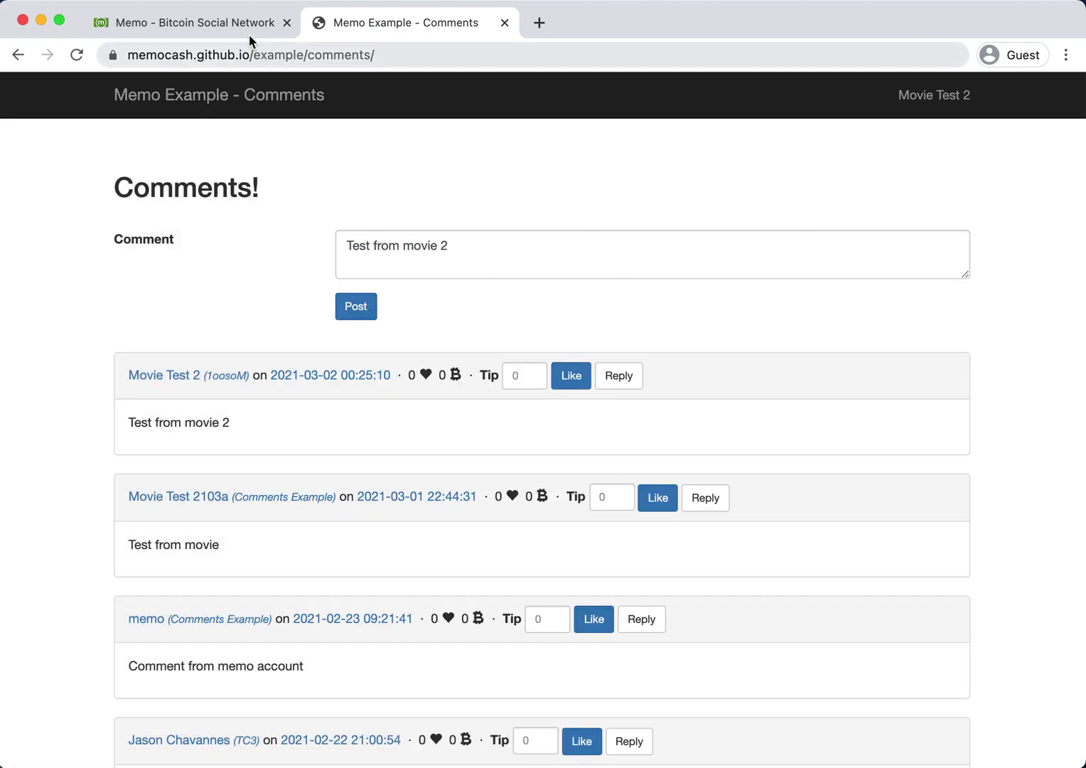
Open the Movie Test 2 profile and review its activity, including the posted comment.
click(241, 23)
click(951, 96)
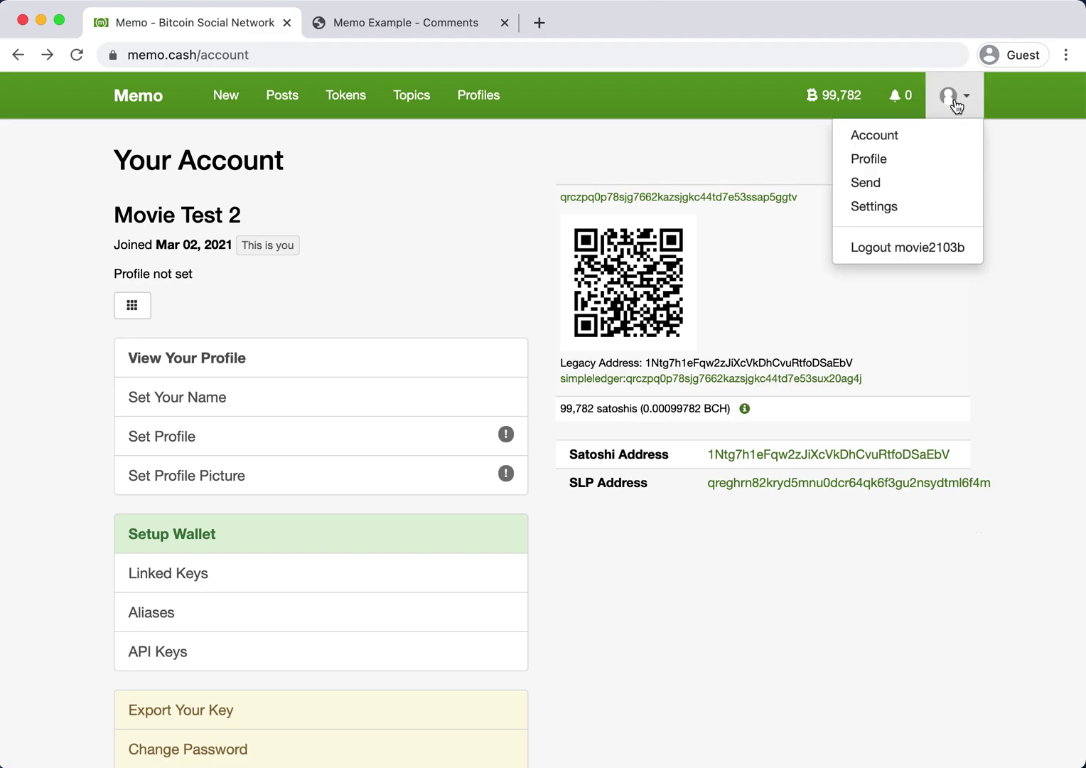
click(924, 165)
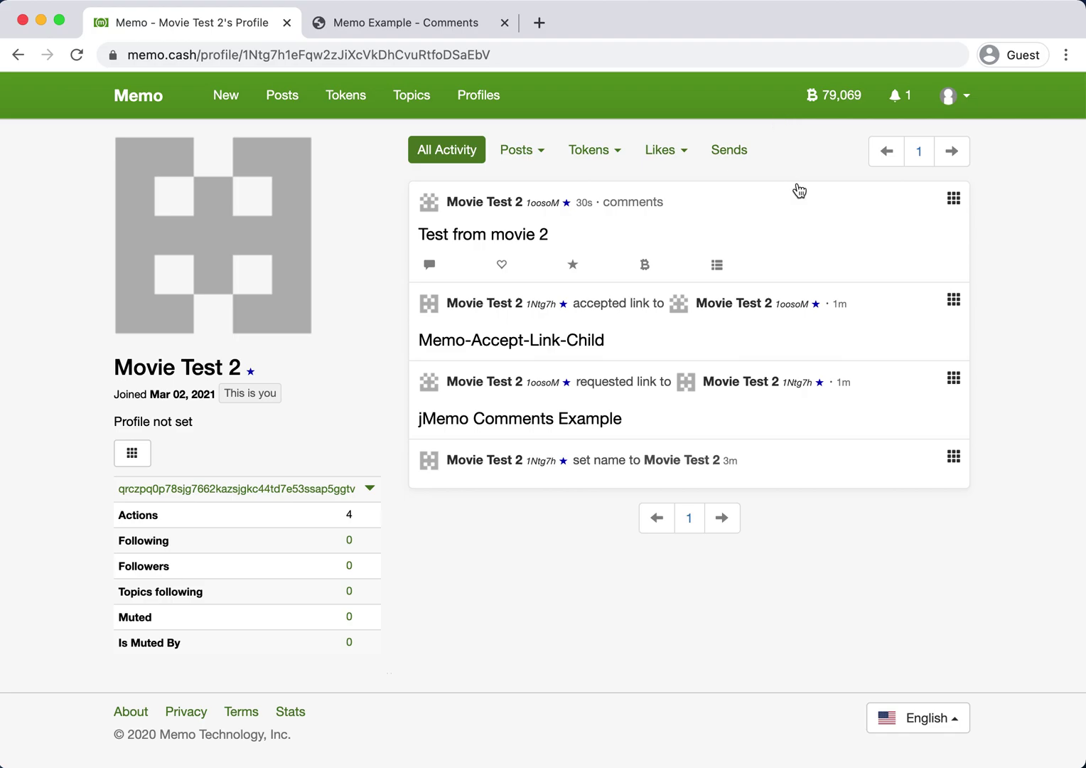
mouse_move(547, 206)
mouse_move(542, 463)
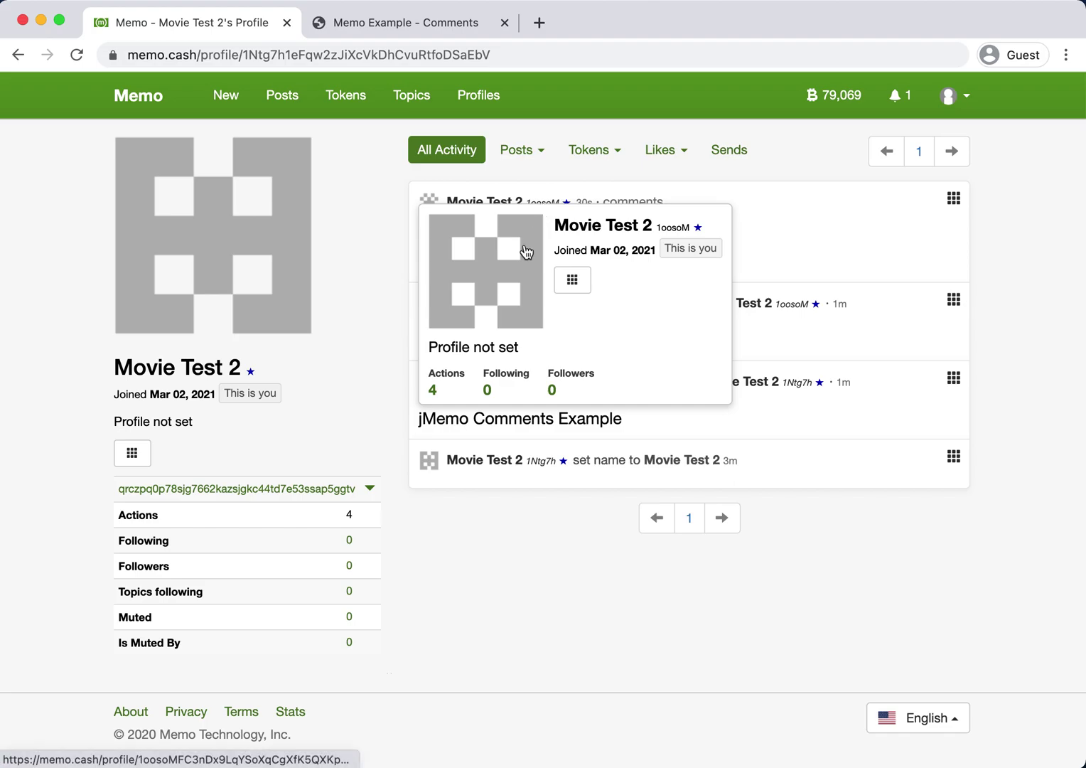
Set the key alias 'Comments Example' and confirm it appears beside the comment's author.
click(415, 25)
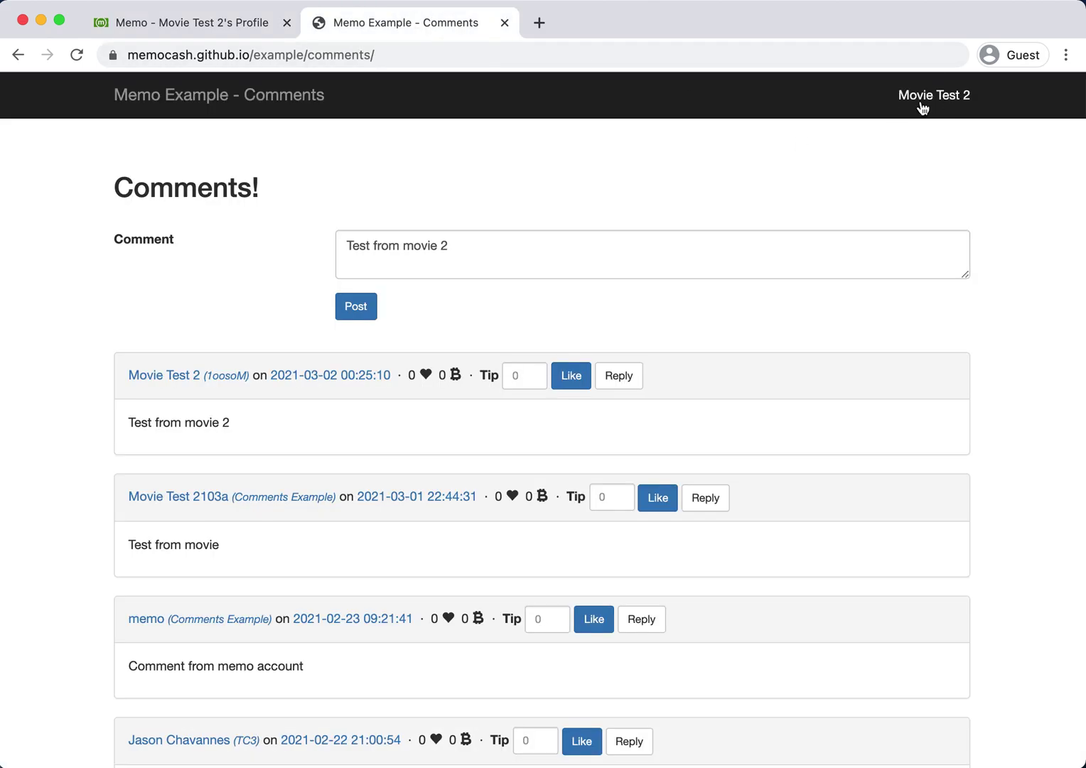
click(922, 106)
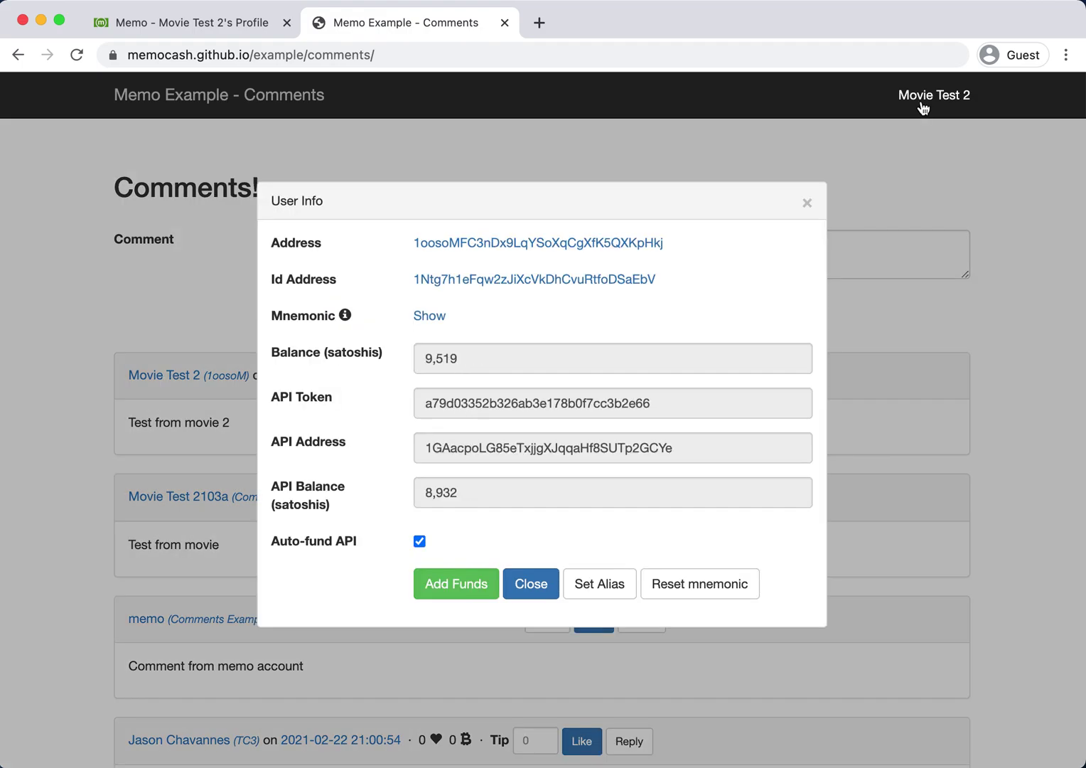
click(609, 585)
click(481, 242)
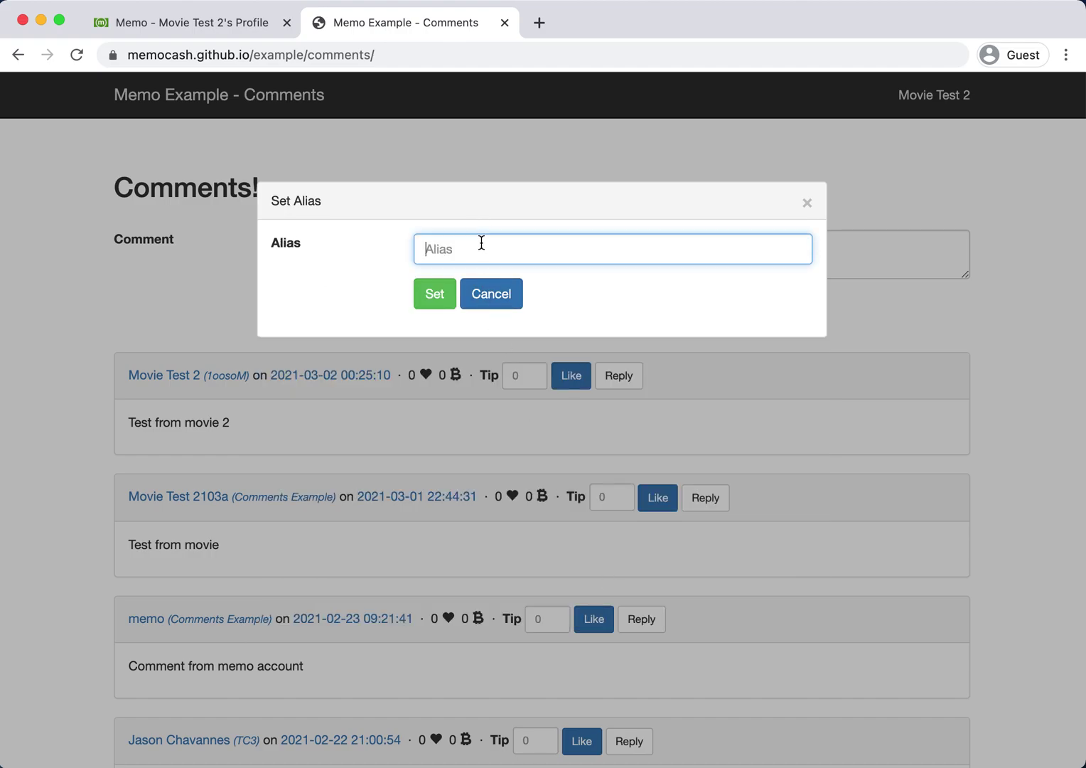
text(Comments Example)
click(433, 295)
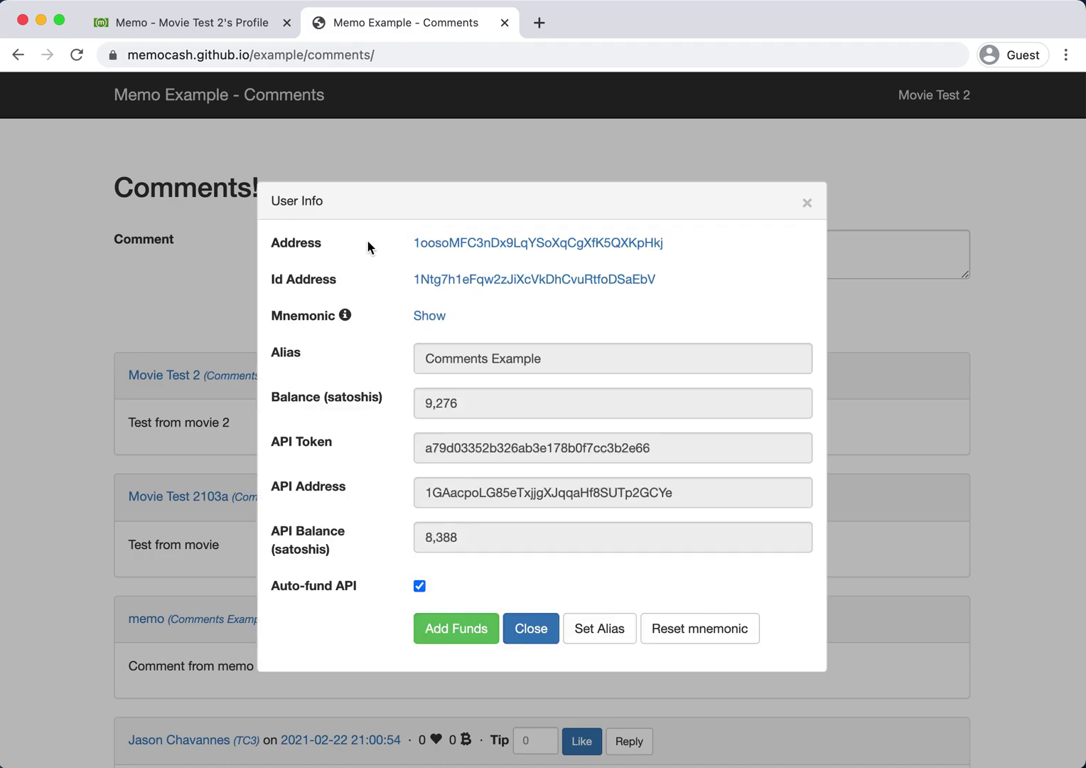
triple_click(440, 364)
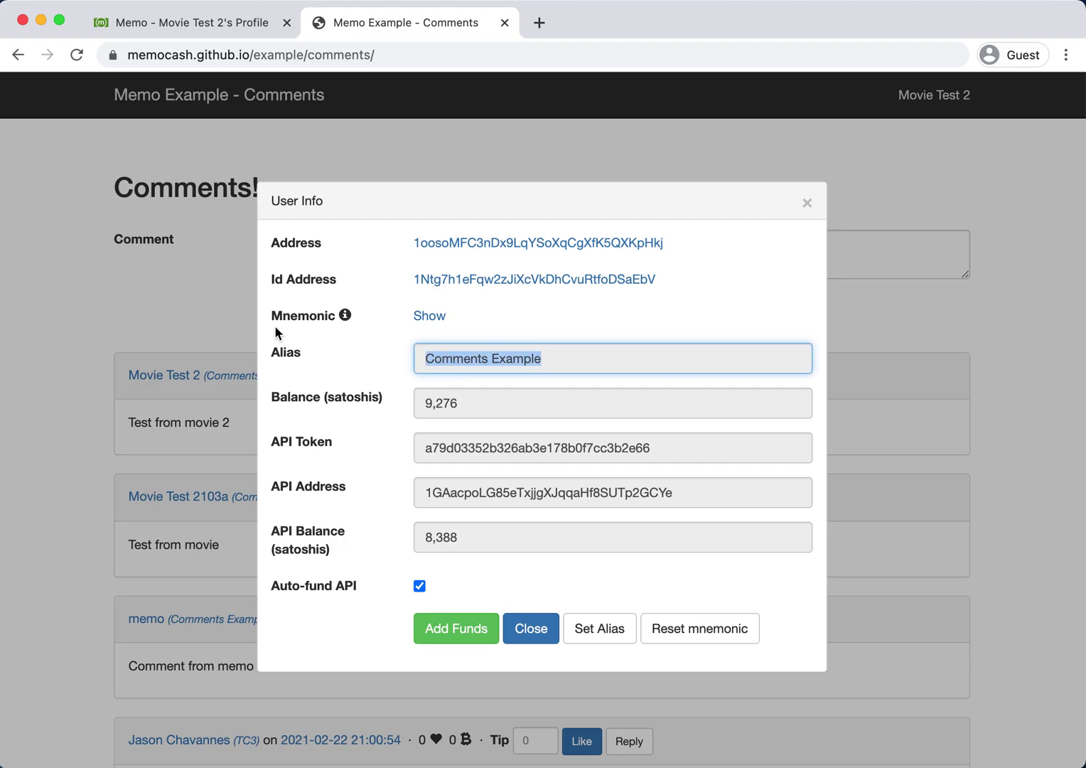
click(240, 307)
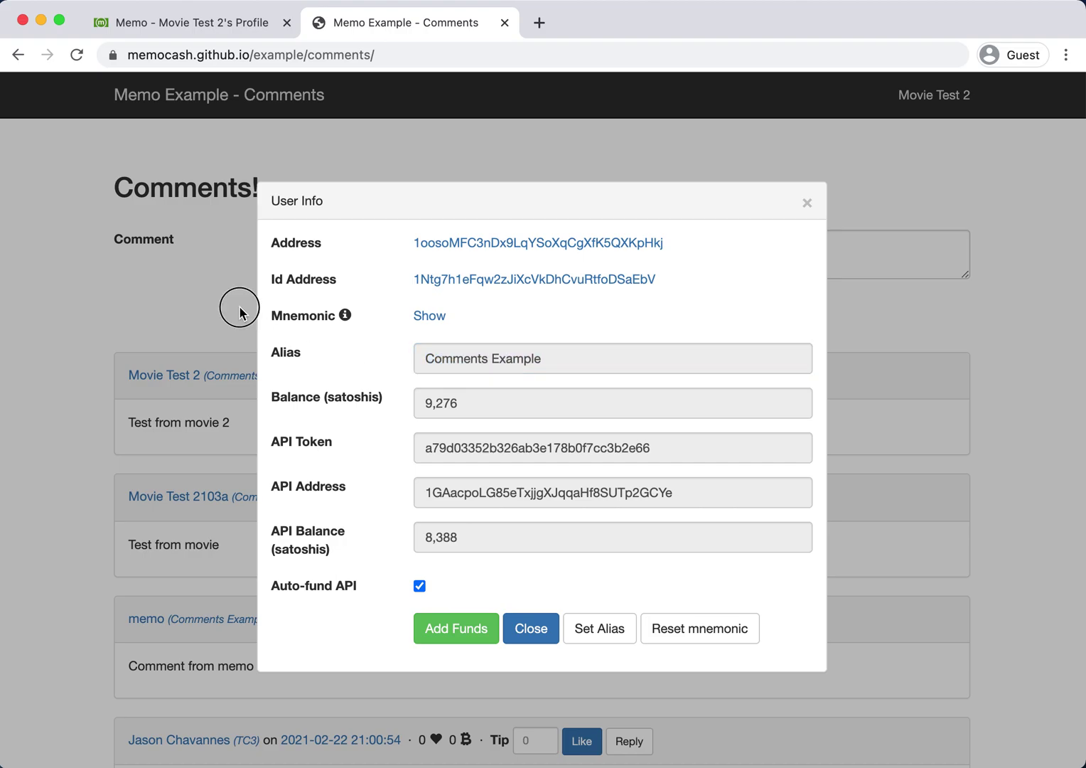
drag(119, 376, 294, 355)
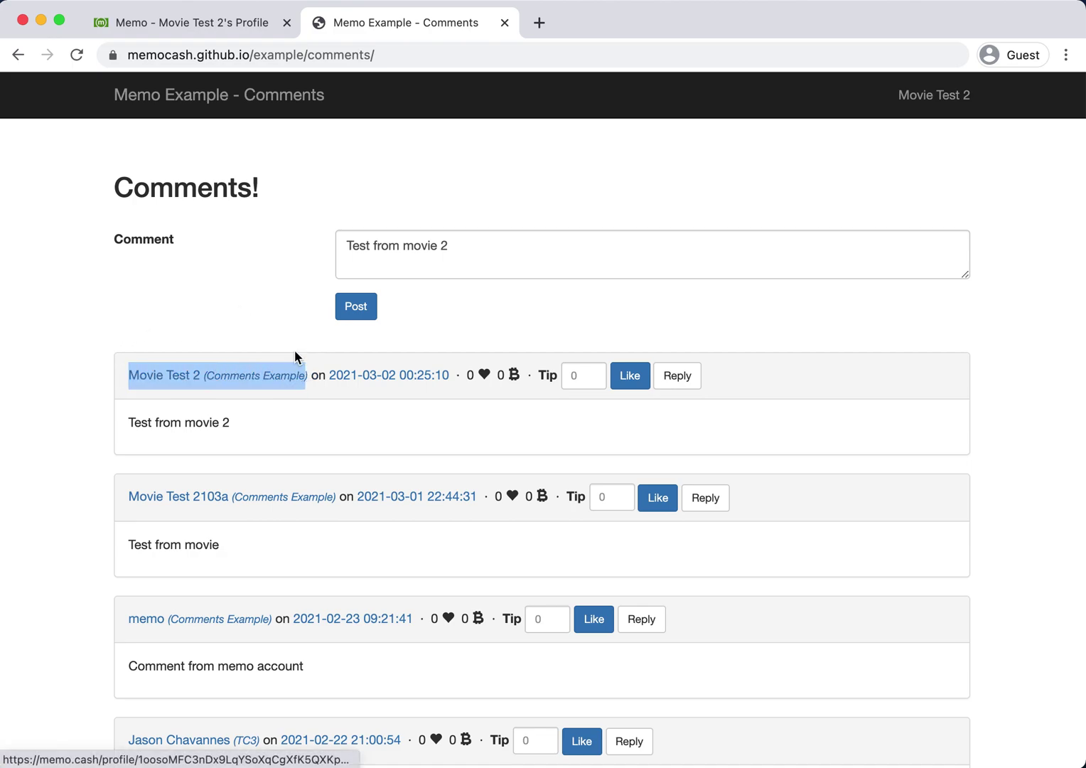
click(286, 337)
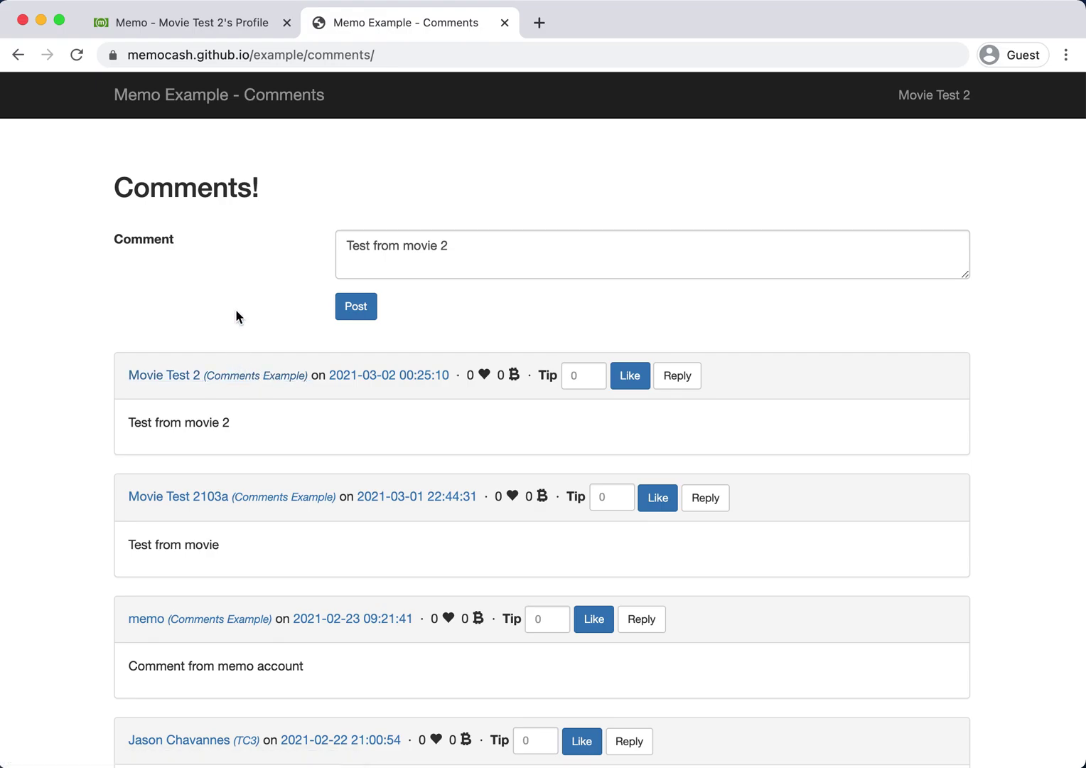
Go to the address Aliases list from the Memo account page.
click(191, 27)
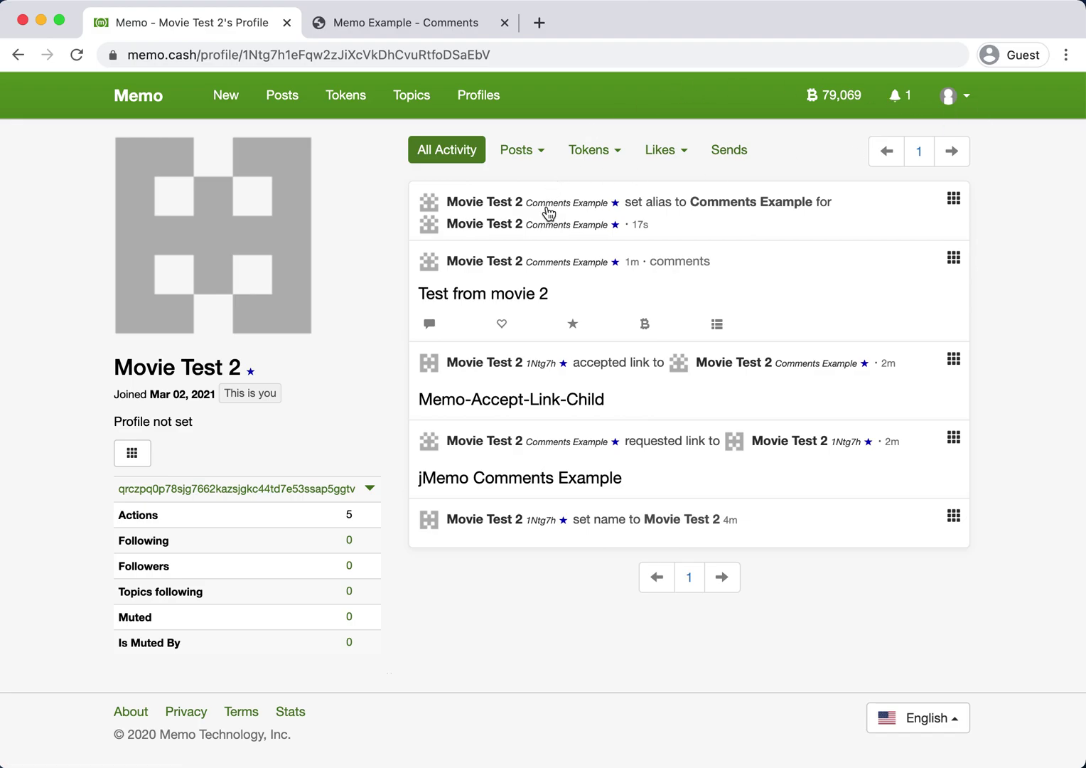
mouse_move(547, 211)
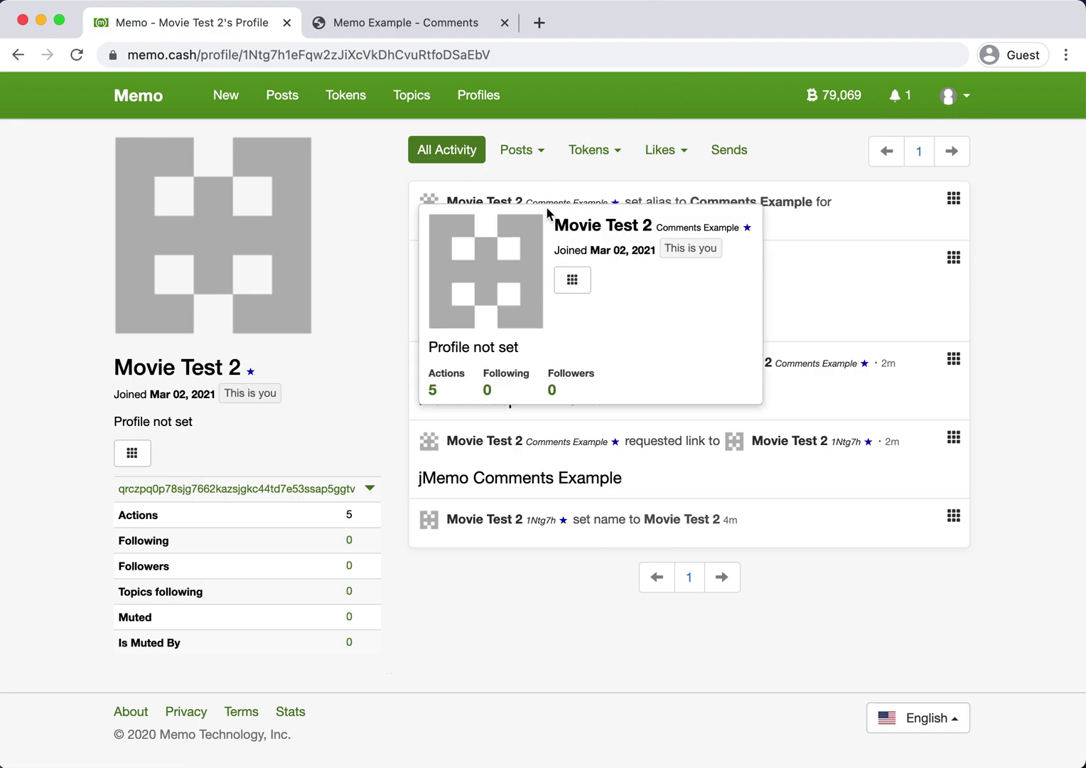
click(969, 108)
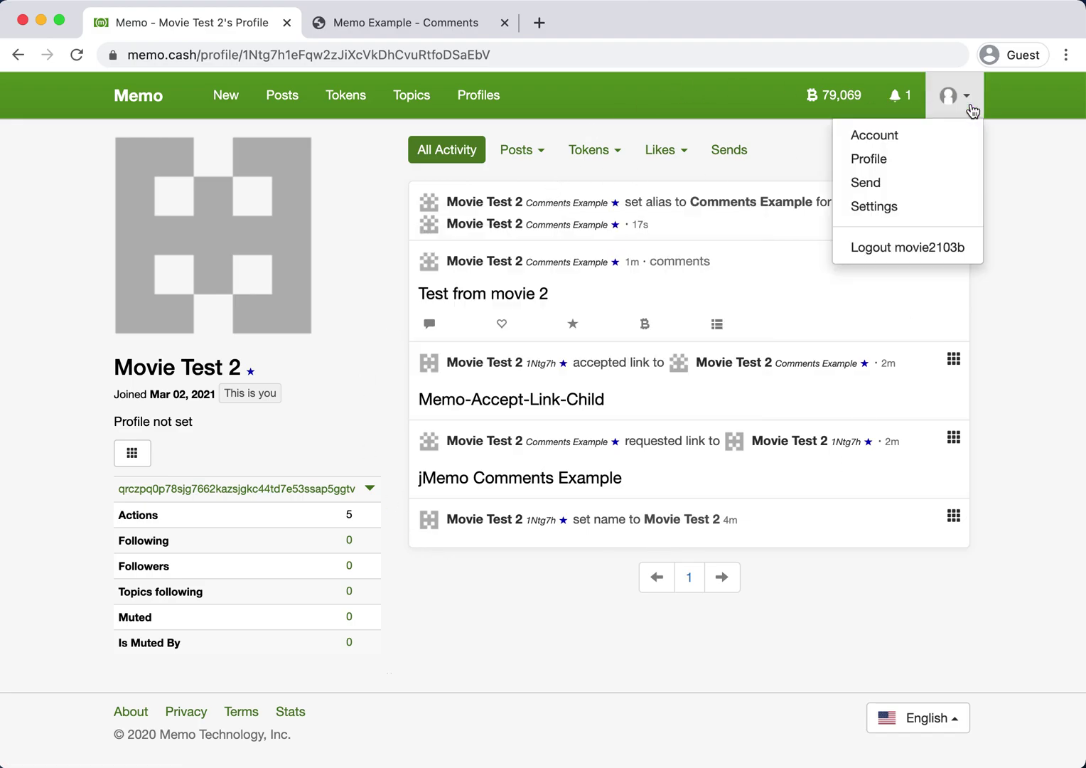
click(898, 135)
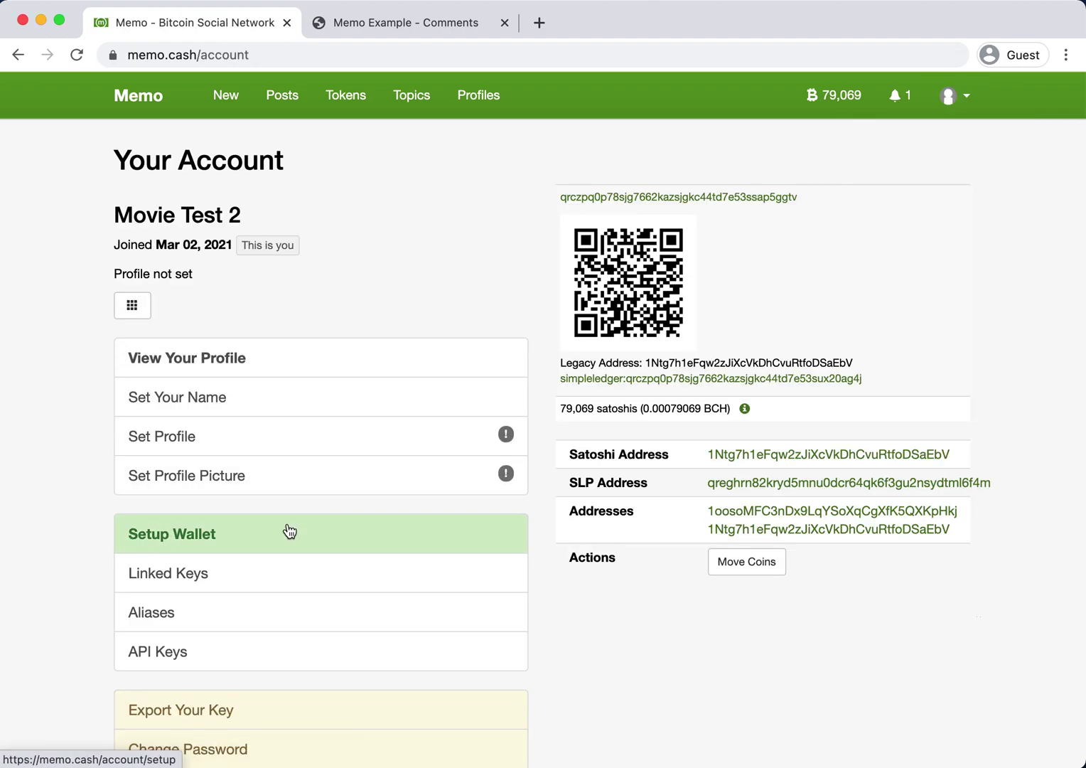
click(292, 631)
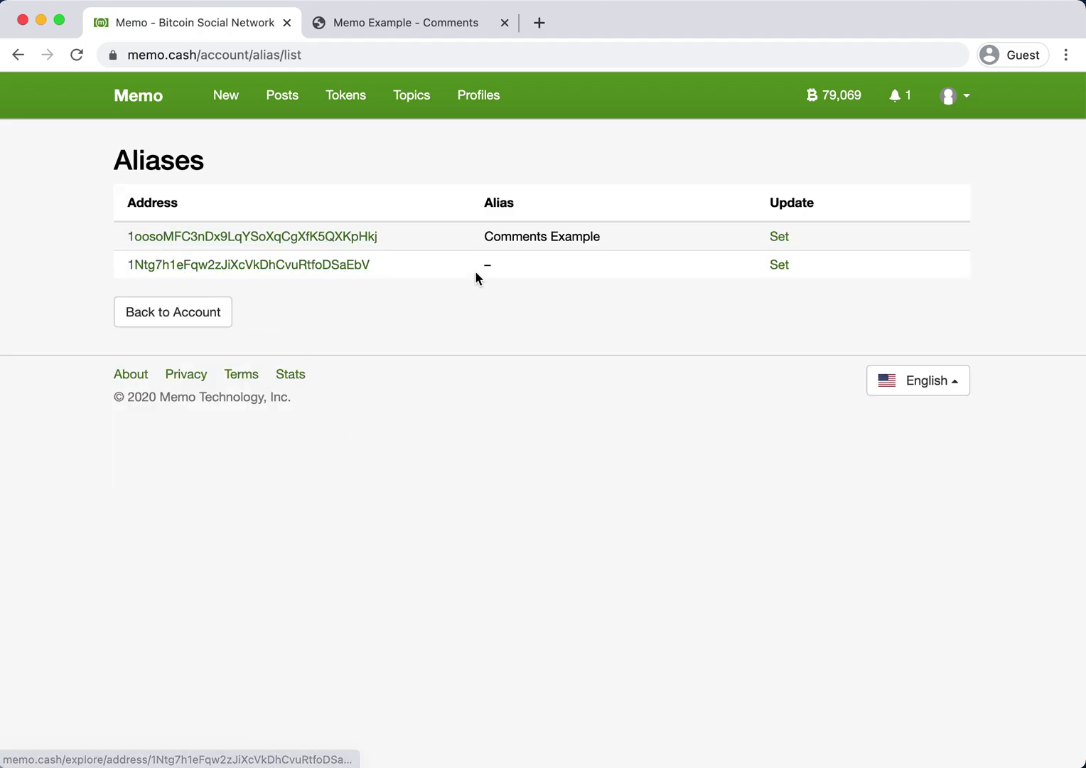
Give the main address the alias 'Memo Main' and reload the aliases.
click(779, 265)
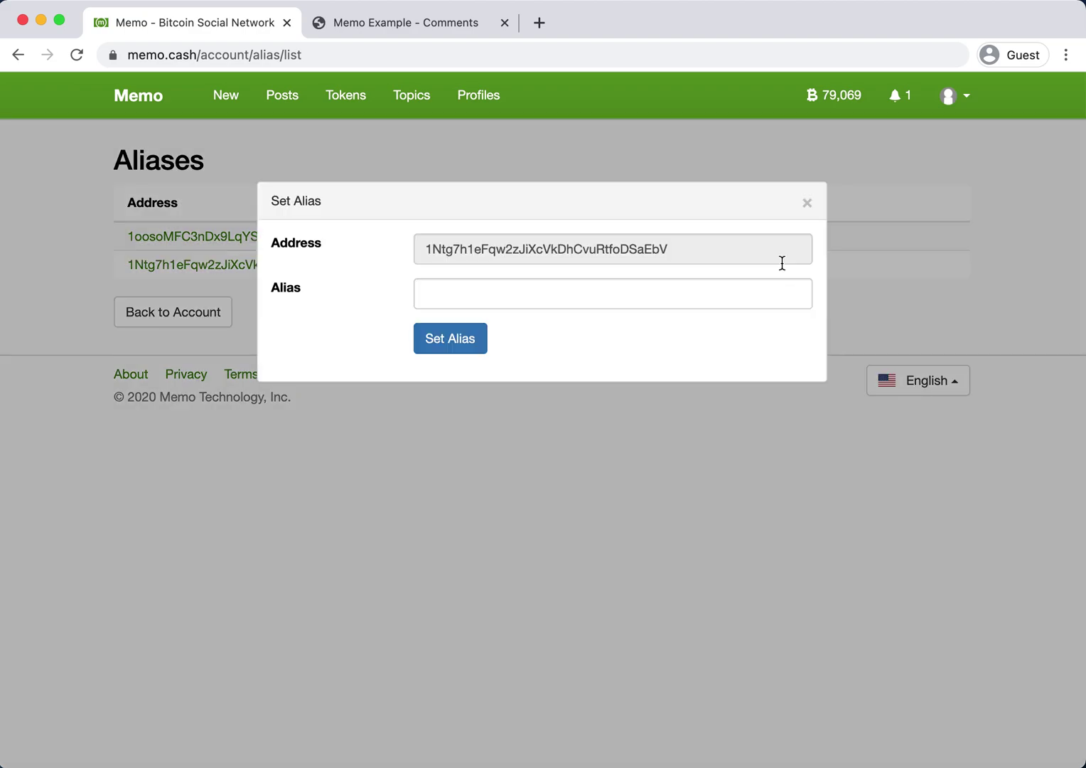
click(633, 293)
text(Memo Main)
key(Return)
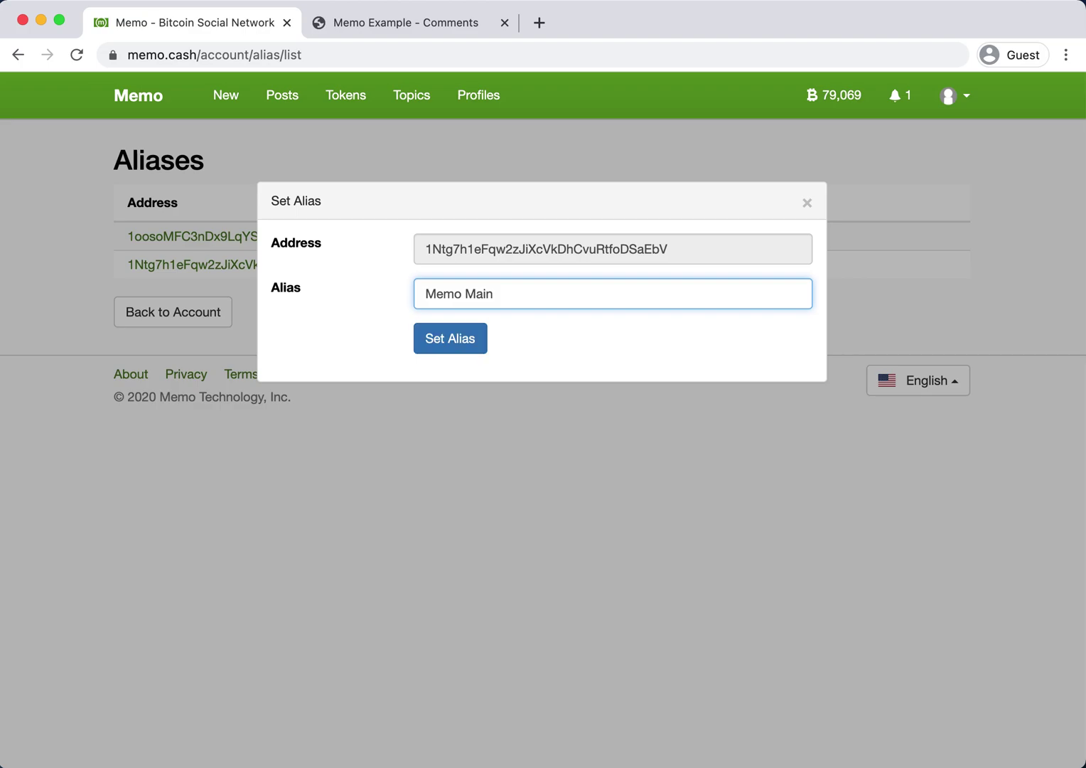
click(298, 277)
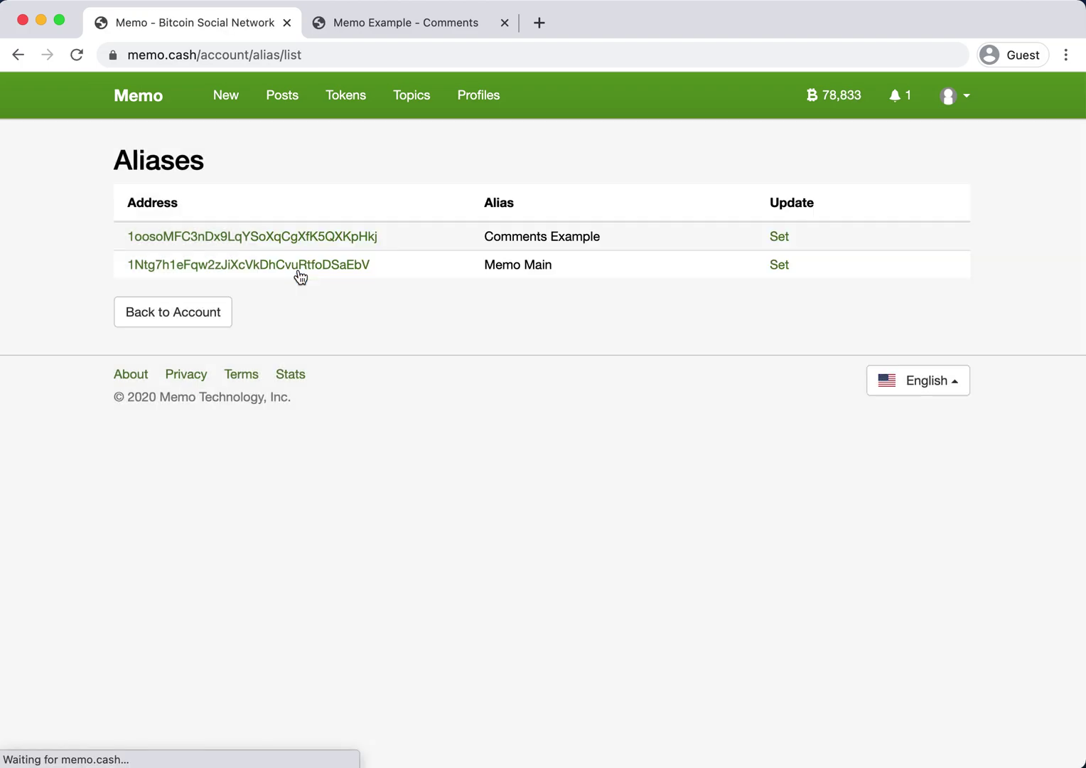
click(379, 273)
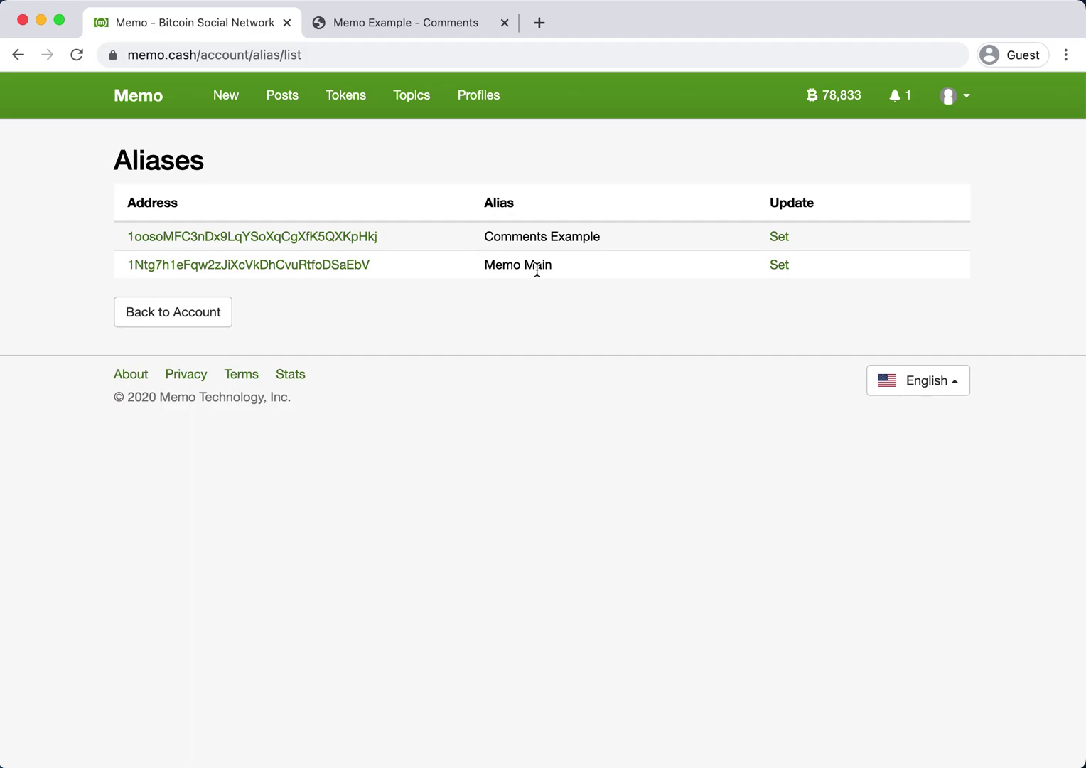
From the Movie Test 2 profile, post a new memo reading 'Test post from movie'.
click(954, 96)
click(936, 157)
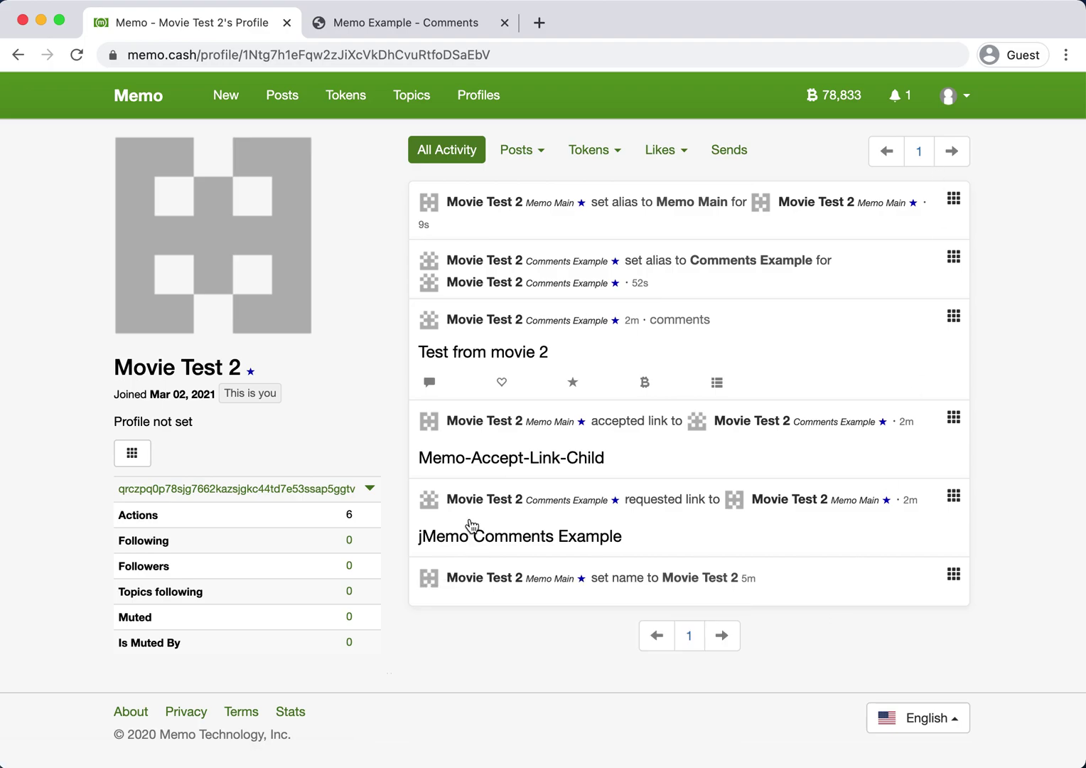
mouse_move(556, 332)
click(223, 109)
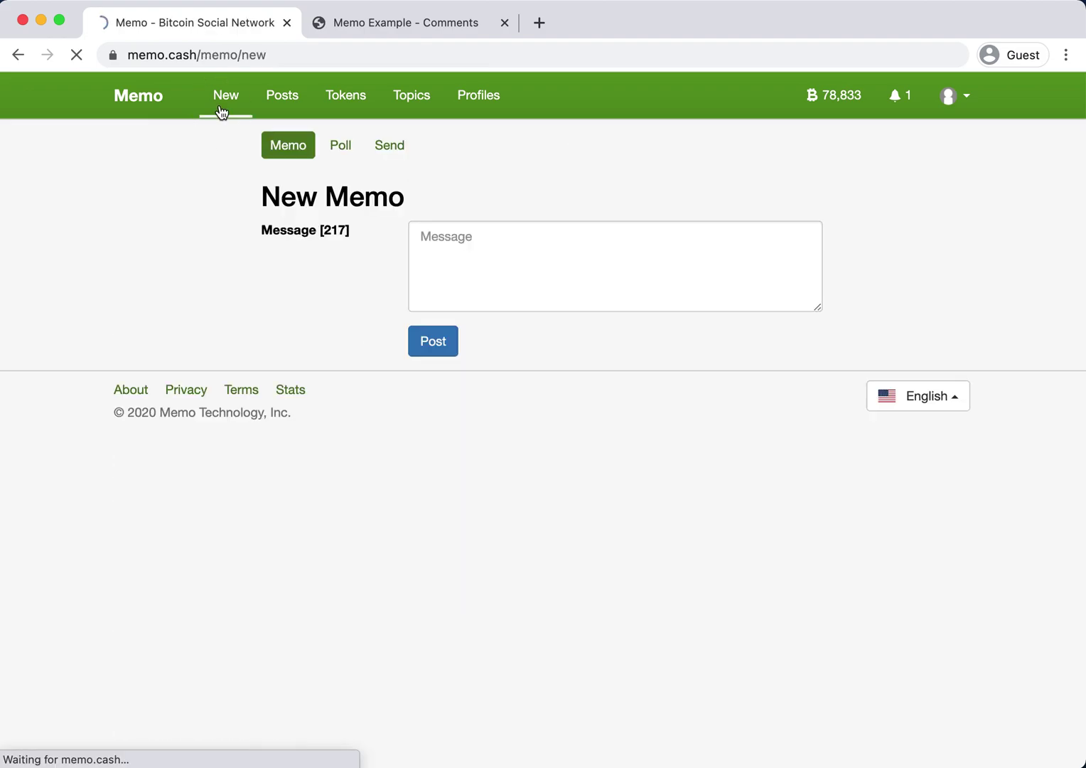
click(430, 247)
text(Test post from movie)
key(Tab)
key(Return)
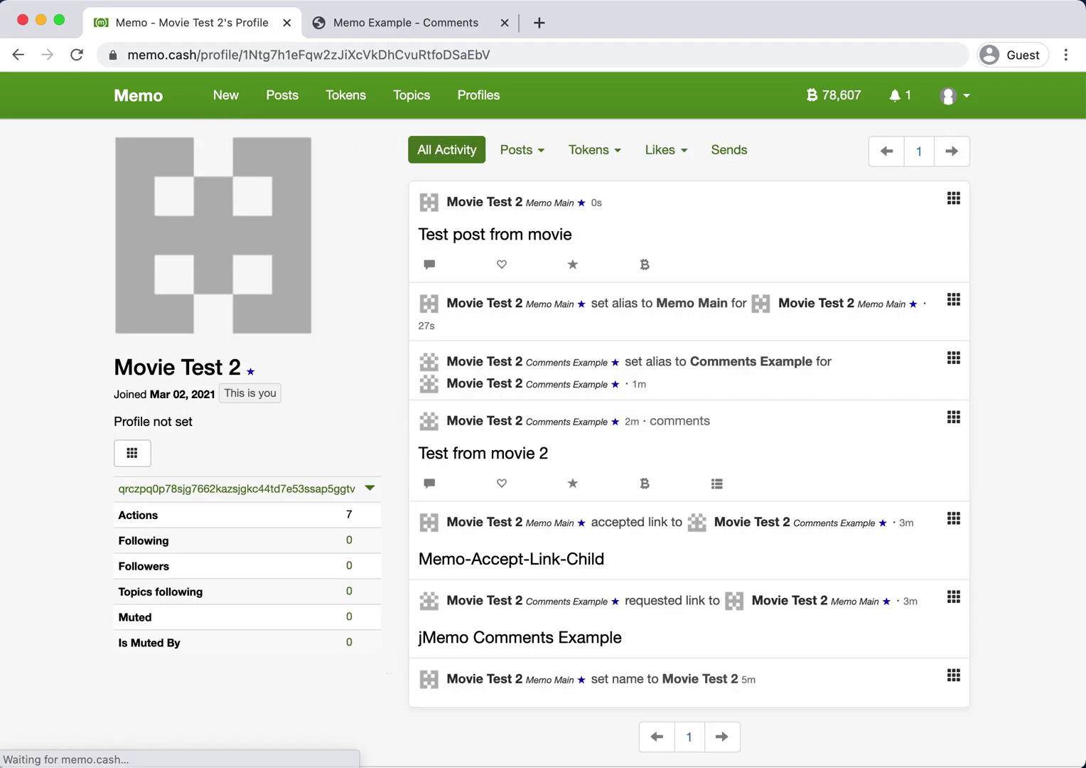
mouse_move(553, 208)
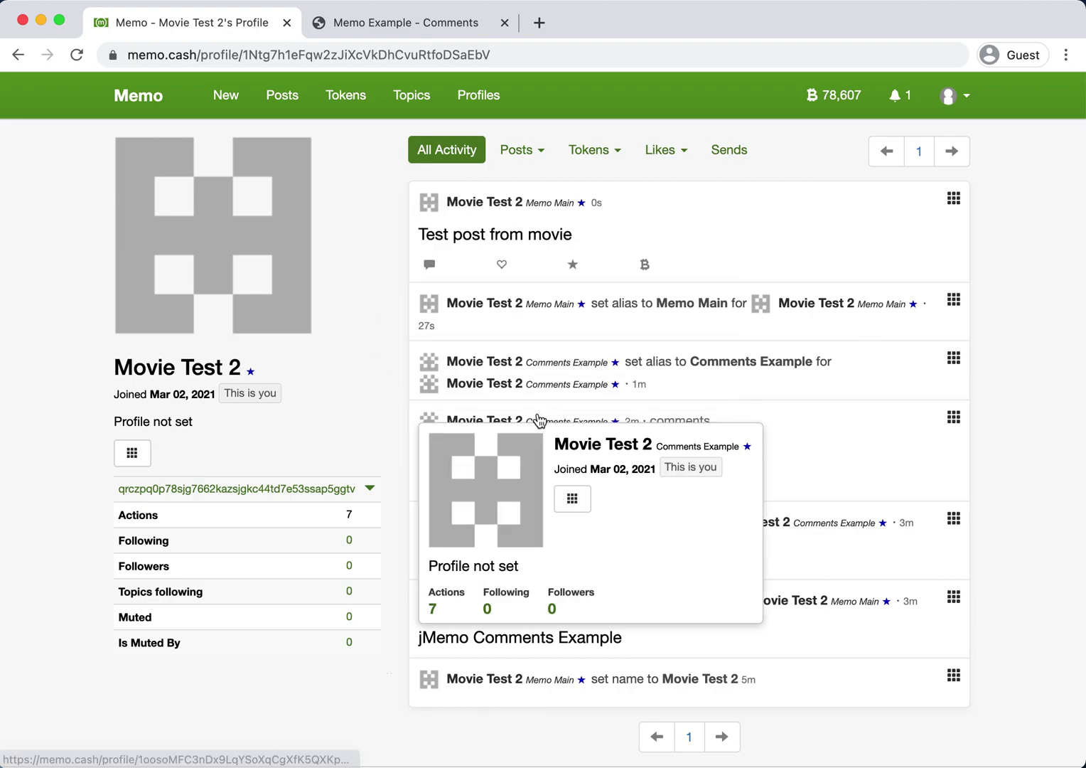
Switch between the Comments Example site tab and the Memo profile tab twice.
click(368, 29)
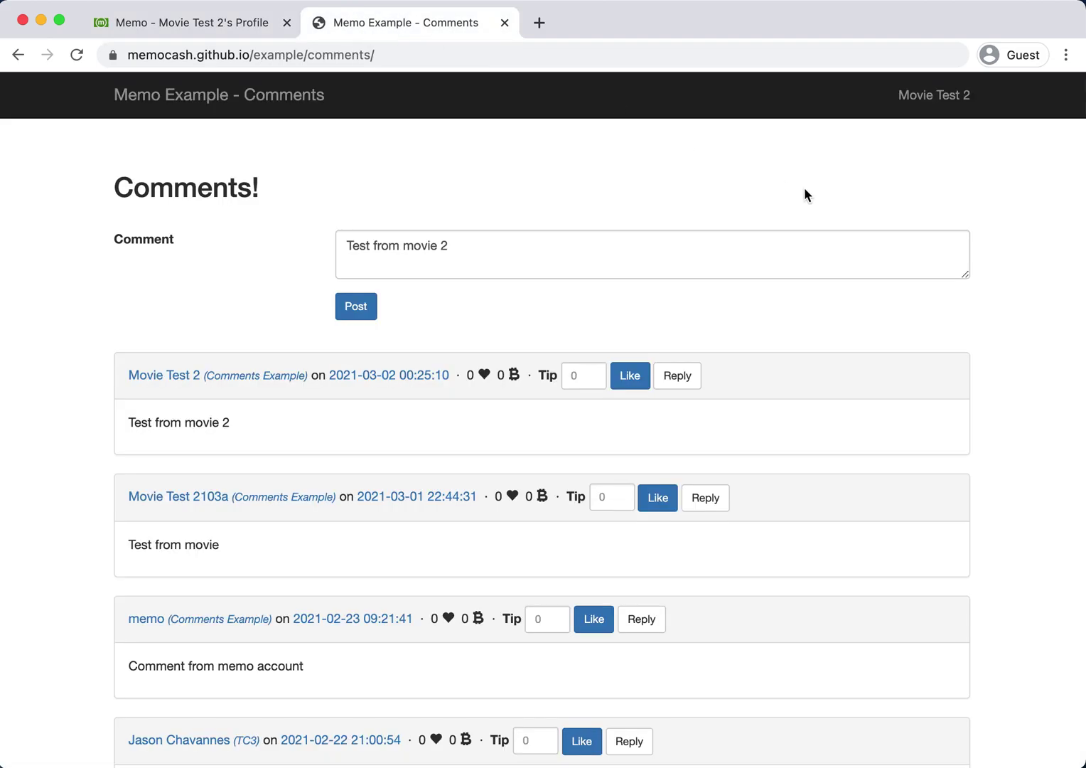
click(247, 23)
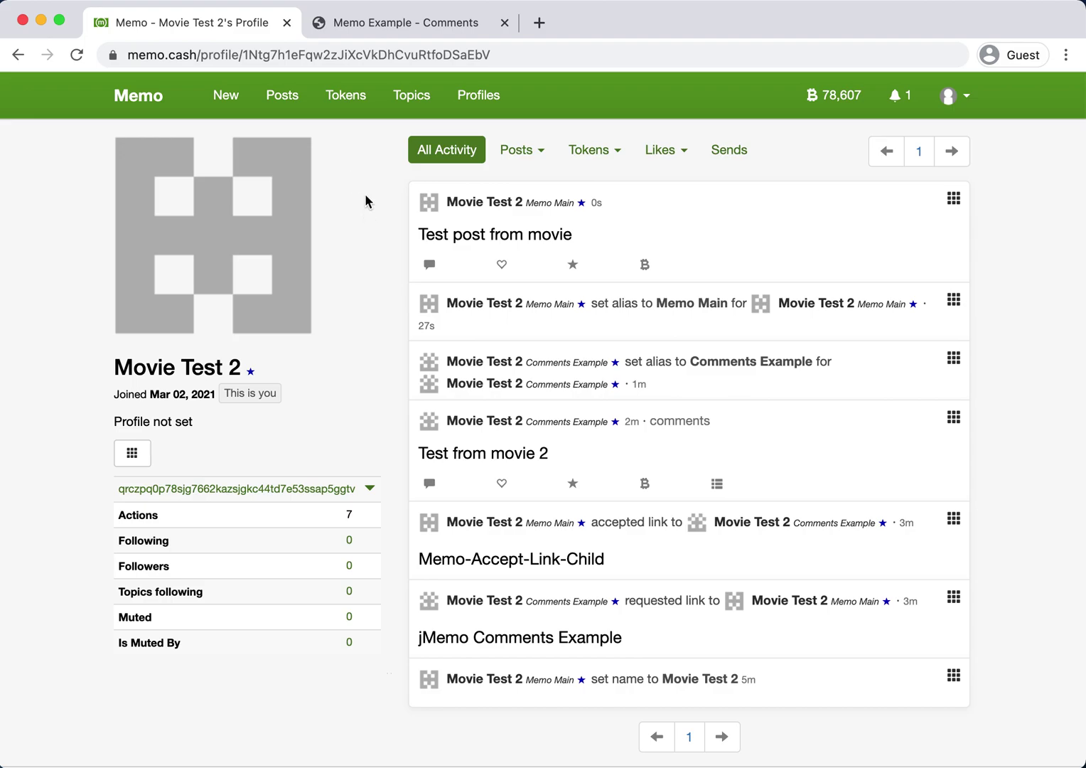
click(343, 28)
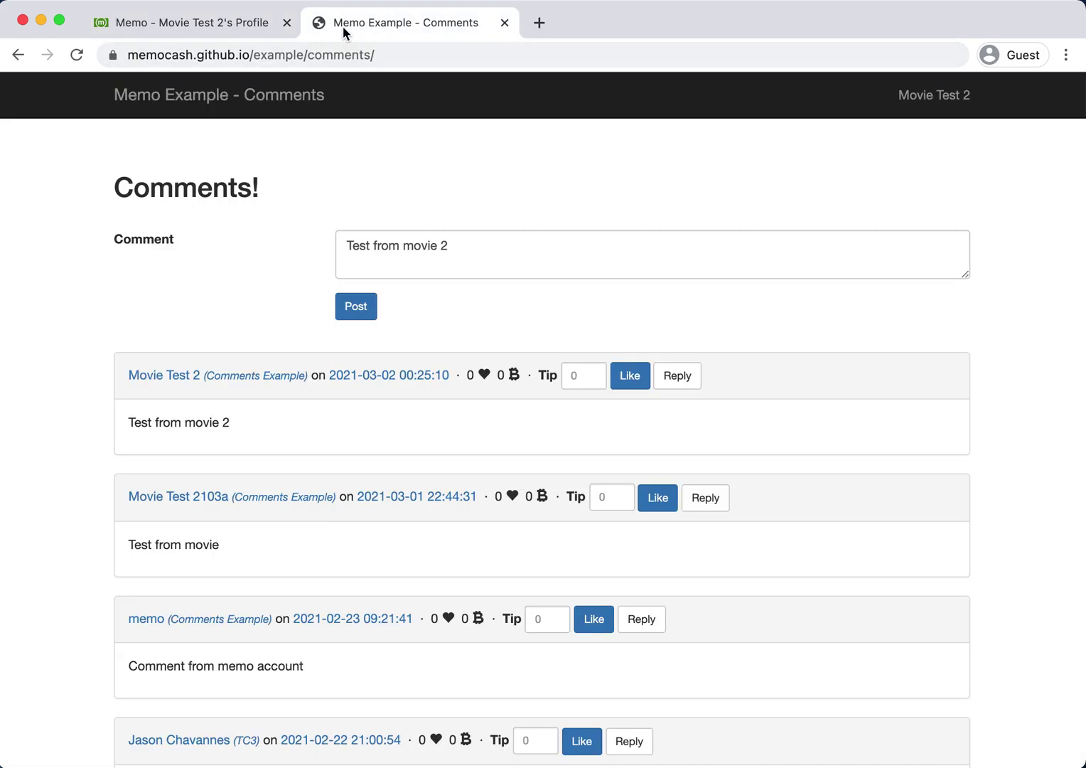
click(227, 25)
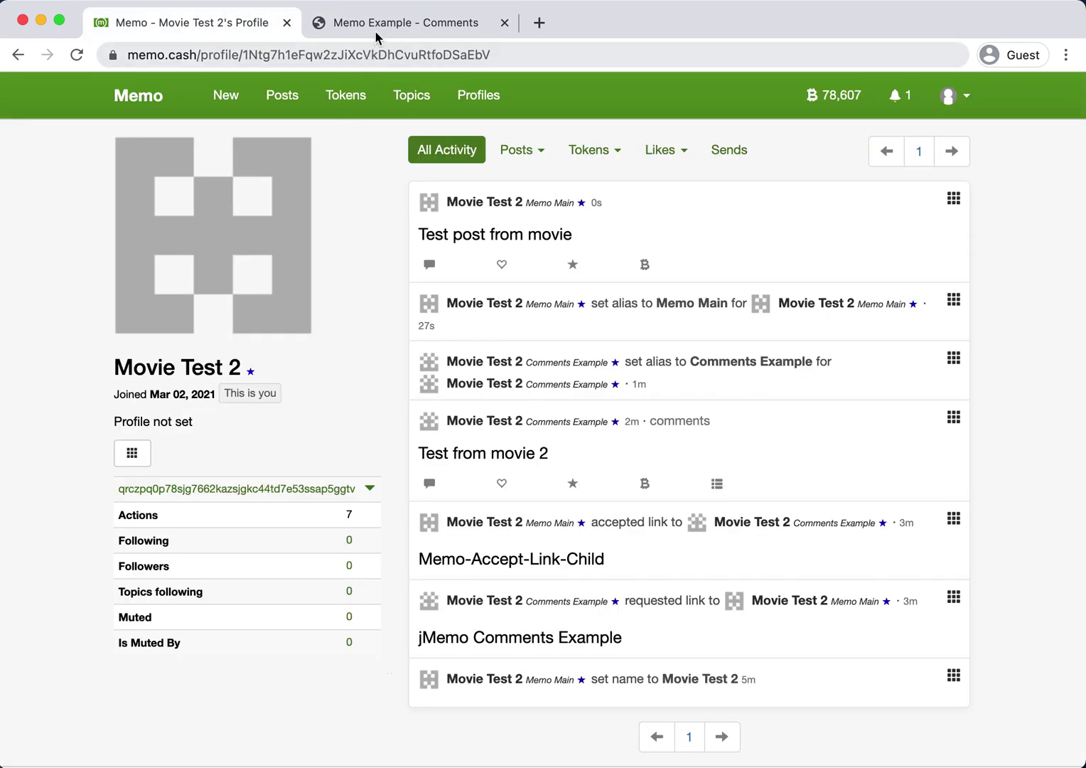